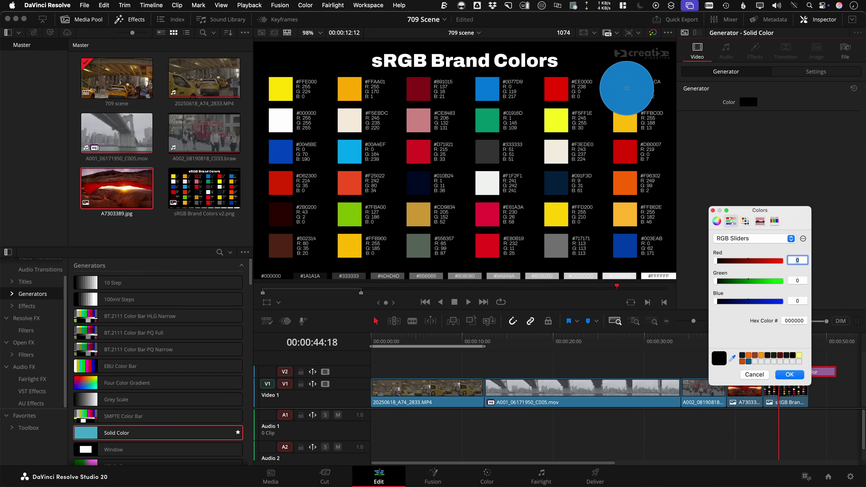
Step: Sample the brand chart's blue square as the Solid Color generator's colour
{"action": "left_click", "coordinate": [628, 91]}
{"action": "left_click_drag", "start_coordinate": [754, 211], "coordinate": [727, 127]}
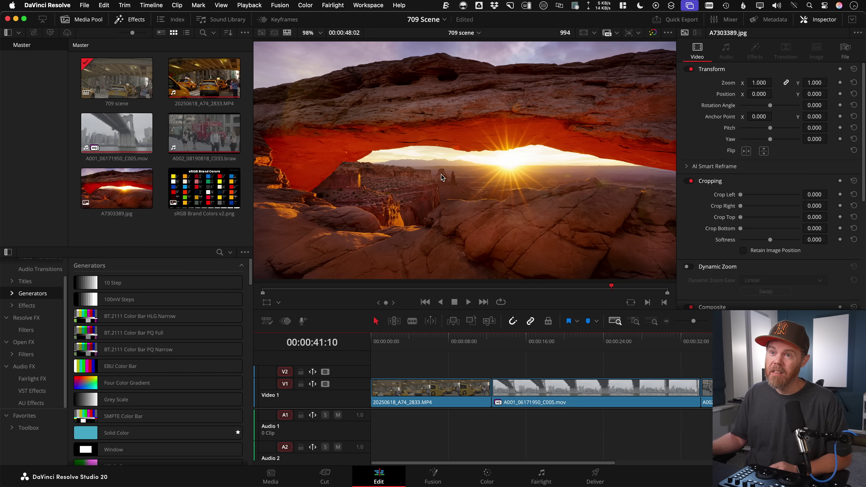
{"action": "left_click", "coordinate": [59, 7]}
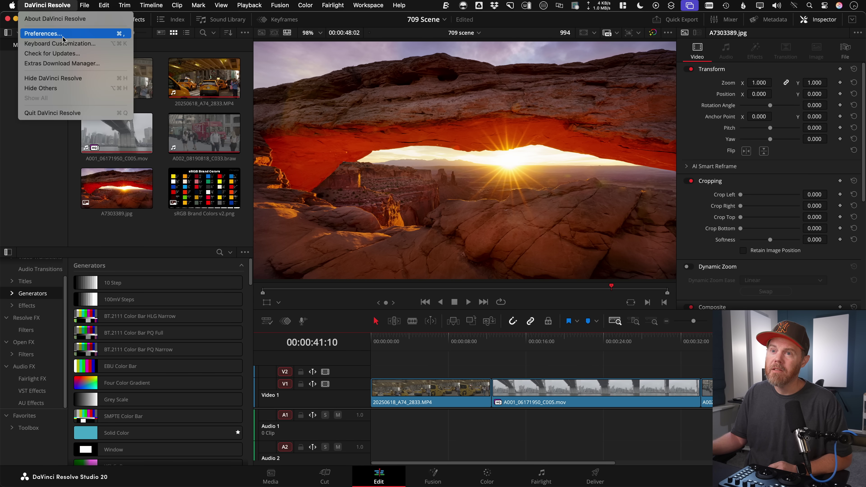
Step: Open Resolve's General preferences, then switch over to the system Displays settings
{"action": "left_click", "coordinate": [43, 34]}
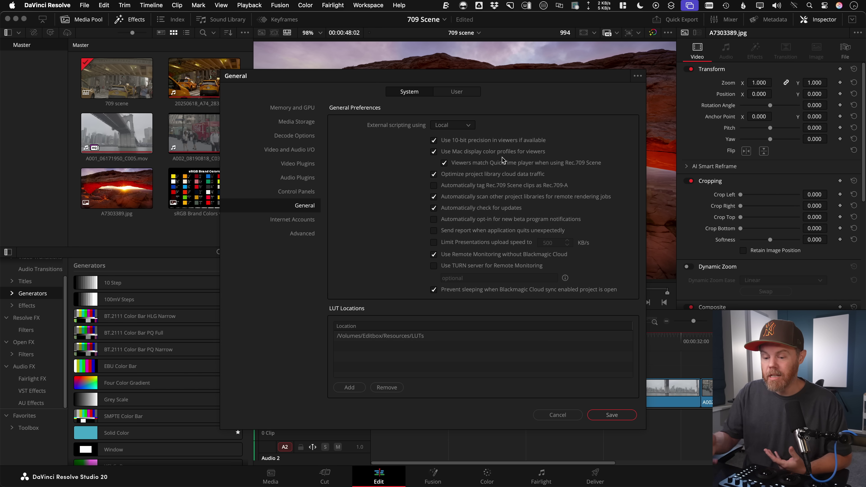
{"action": "key", "text": "super+Tab"}
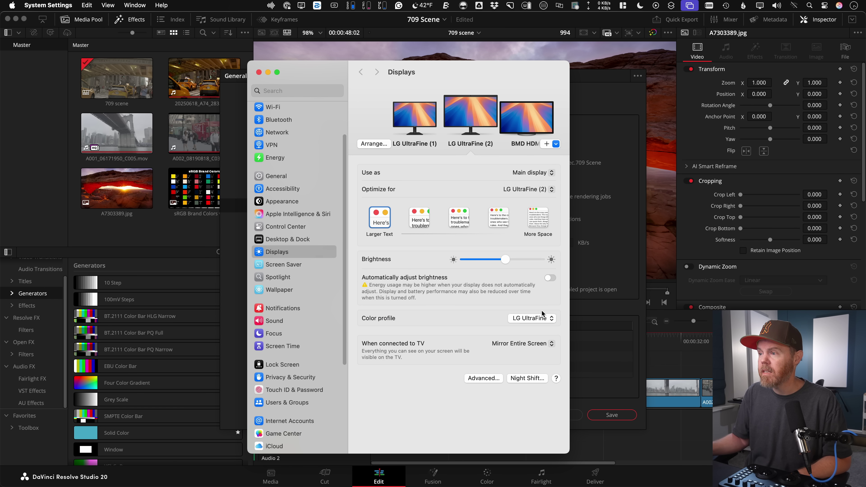
Step: Close System Settings and bring up the project's Color Management settings
{"action": "key", "text": "super+q"}
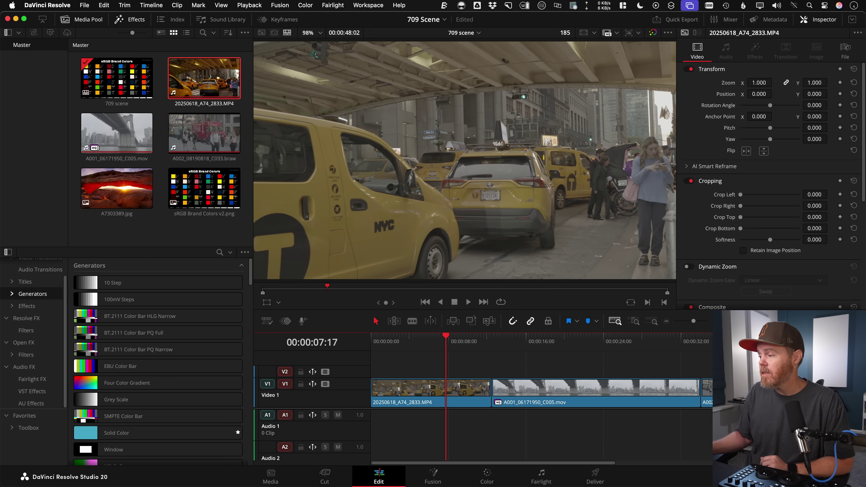
{"action": "key", "text": "shift+9"}
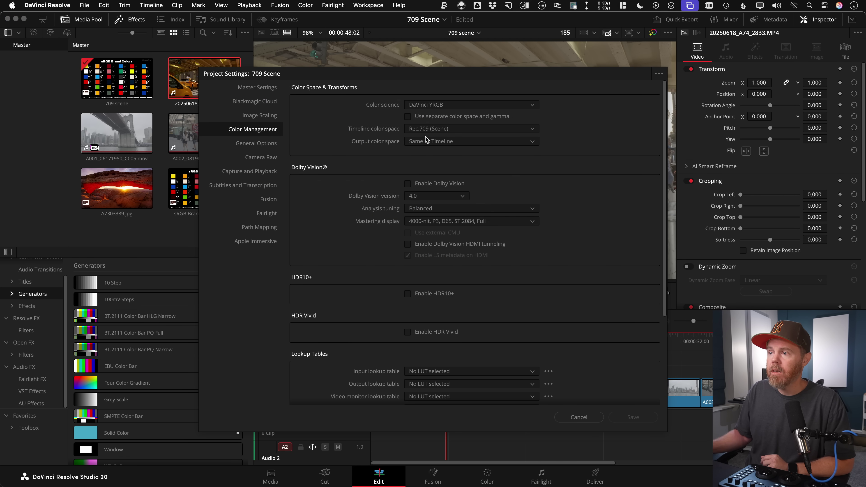
Step: Set colour science to DaVinci YRGB Color Managed and colour processing mode to HDR
{"action": "left_click", "coordinate": [476, 106]}
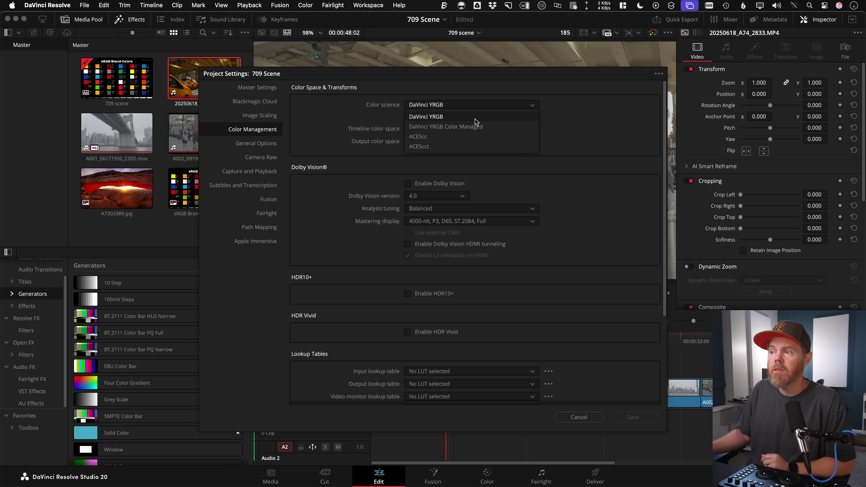
{"action": "left_click", "coordinate": [501, 127]}
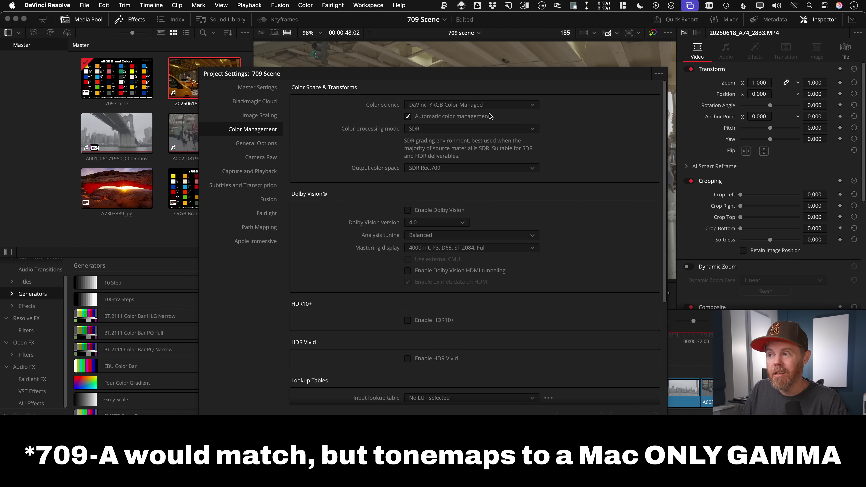
{"action": "left_click_drag", "start_coordinate": [521, 70], "coordinate": [294, 59]}
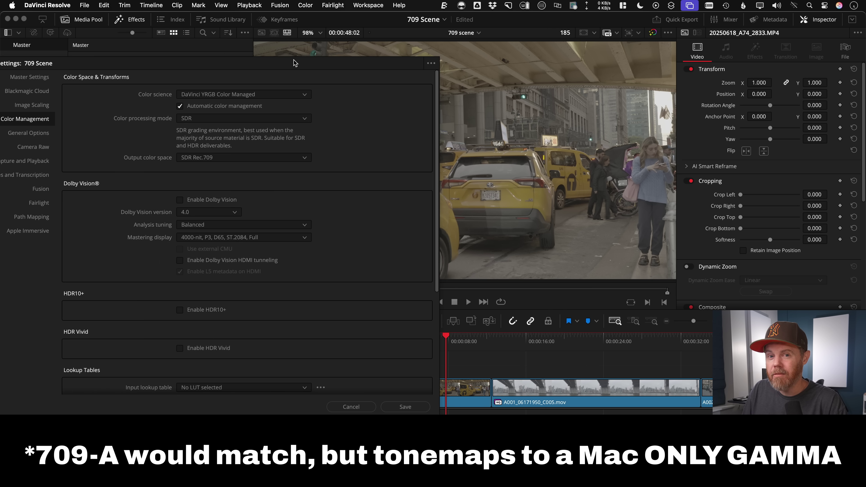
{"action": "left_click_drag", "start_coordinate": [293, 59], "coordinate": [348, 64]}
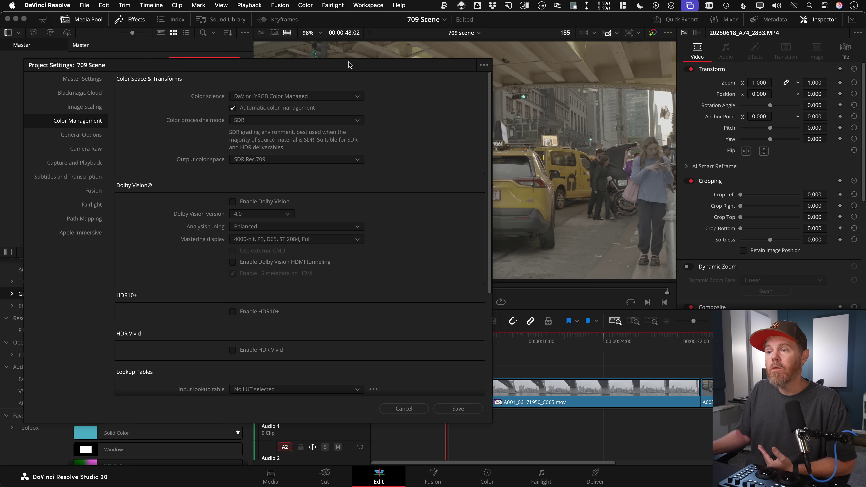
{"action": "left_click", "coordinate": [302, 121]}
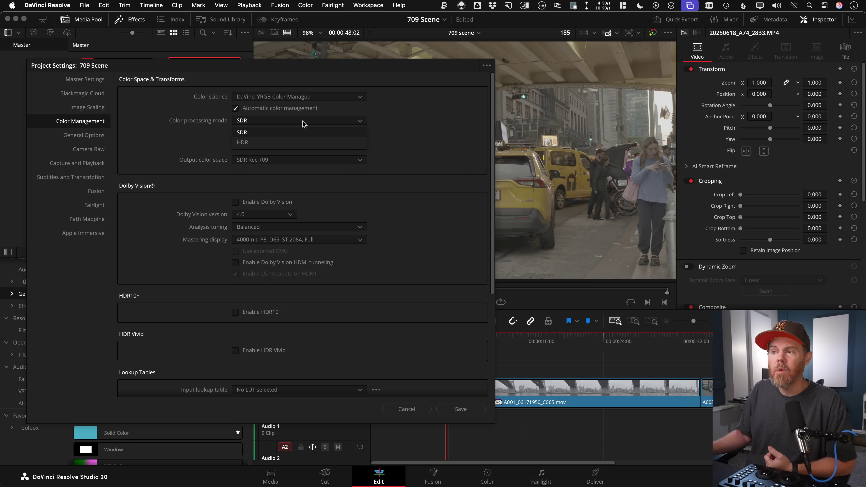
{"action": "left_click", "coordinate": [292, 141]}
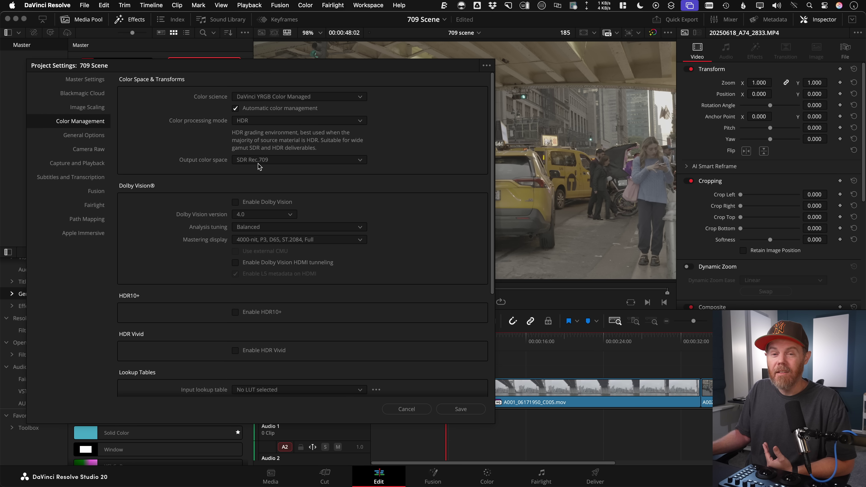
Step: Toggle automatic colour management off and on, save, and return the playhead to the taxi clip
{"action": "left_click", "coordinate": [235, 108]}
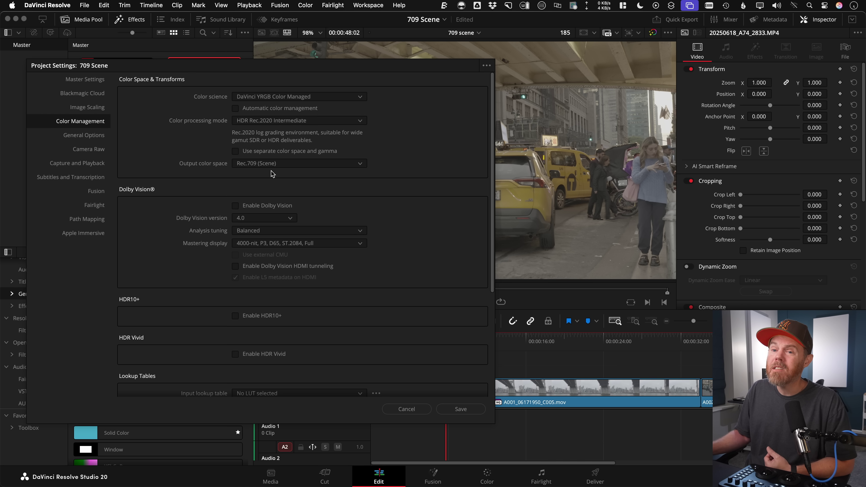
{"action": "left_click", "coordinate": [235, 108]}
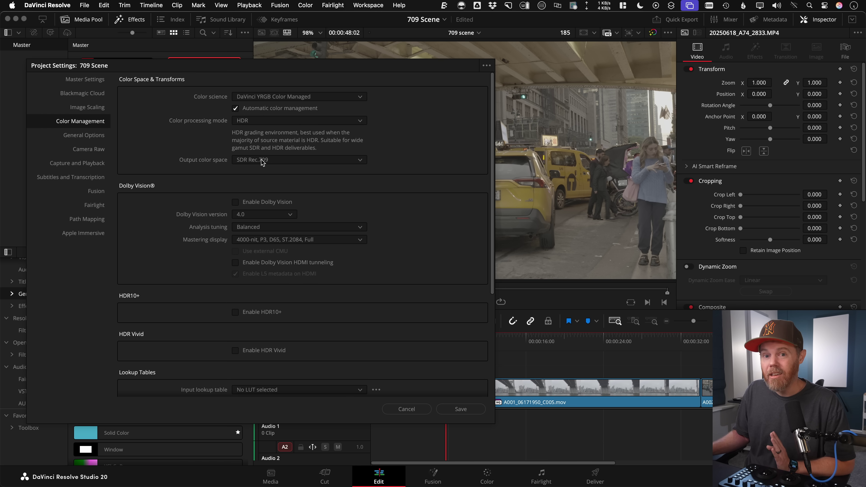
{"action": "left_click", "coordinate": [470, 409]}
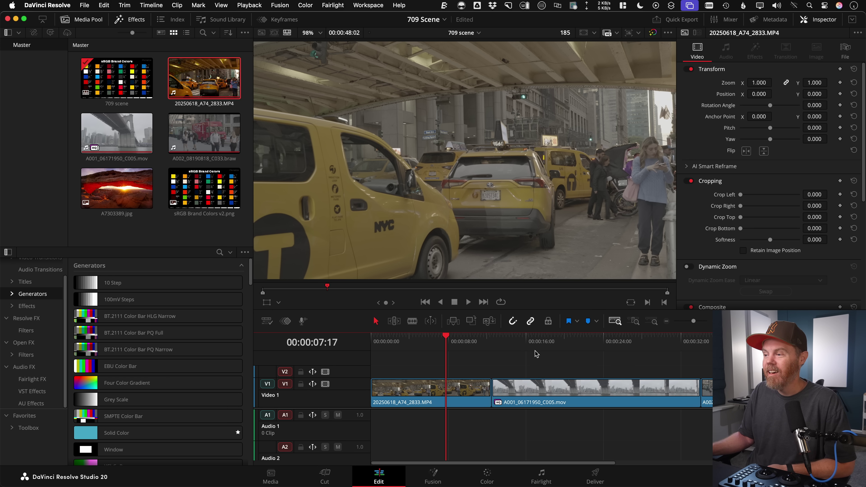
{"action": "left_click_drag", "start_coordinate": [535, 354], "coordinate": [428, 360]}
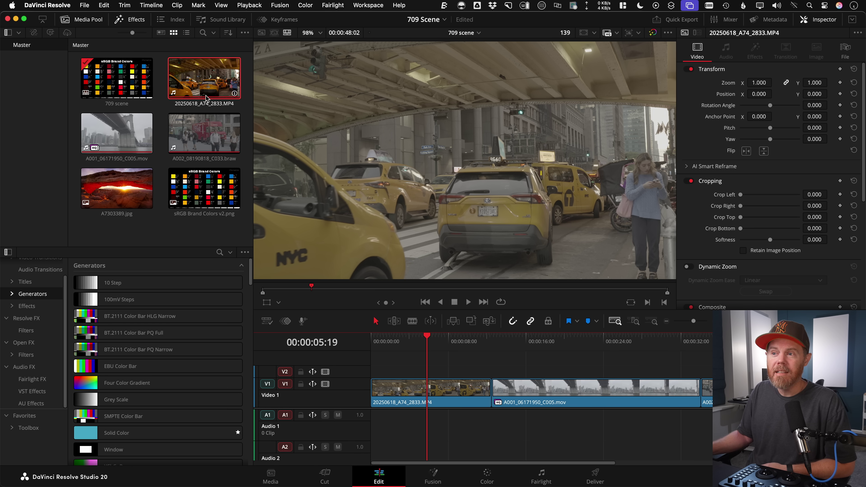
Step: Set the taxi clip's input colour space to Sony S-Gamut3.Cine/S-Log3
{"action": "right_click", "coordinate": [206, 61]}
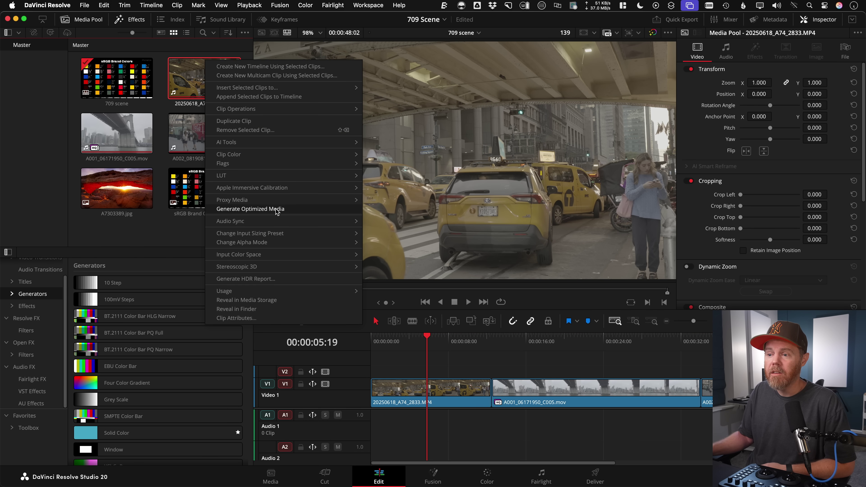
{"action": "mouse_move", "coordinate": [295, 255]}
{"action": "mouse_move", "coordinate": [393, 256]}
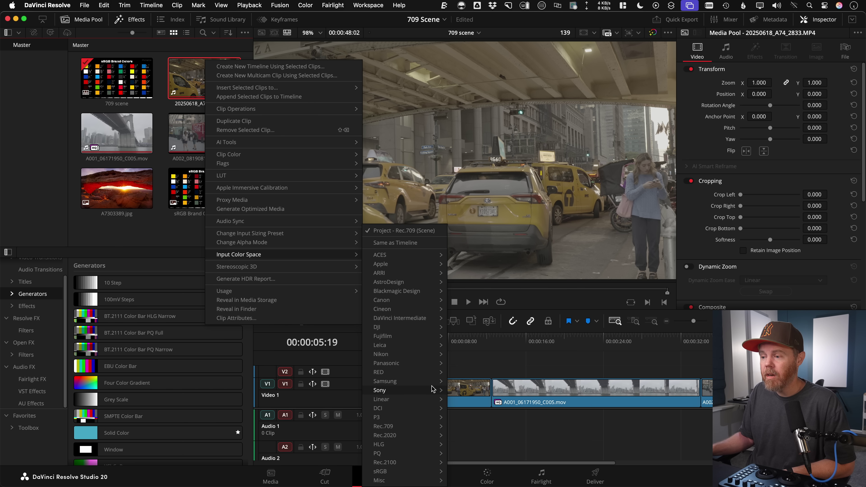
{"action": "mouse_move", "coordinate": [434, 386]}
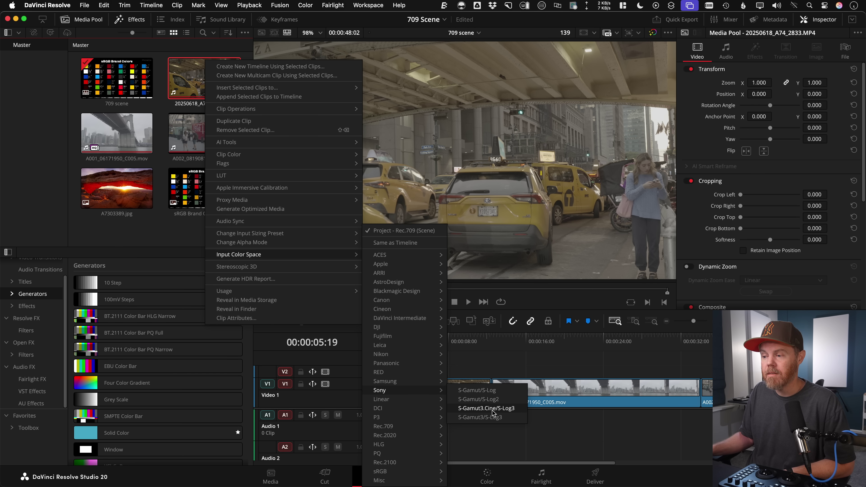
{"action": "left_click", "coordinate": [507, 408]}
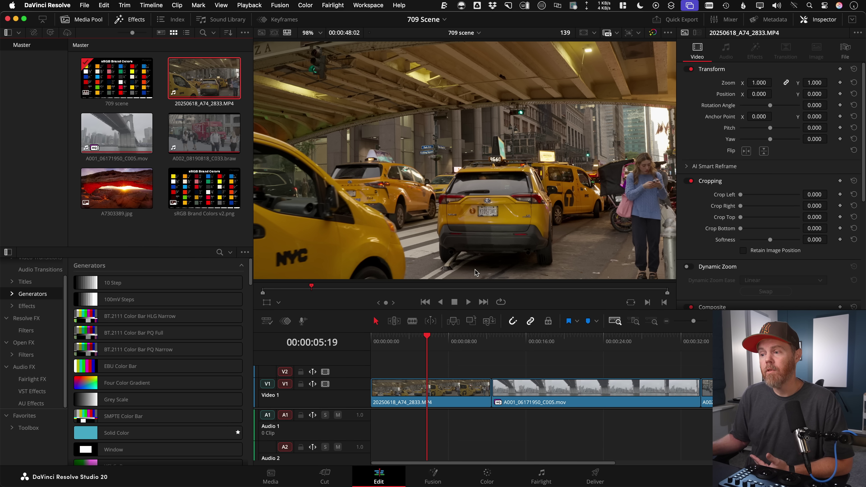
Step: Scrub past the Coca-Cola truck clip and settle on the foggy Brooklyn Bridge shot
{"action": "left_click_drag", "start_coordinate": [464, 338], "coordinate": [454, 339]}
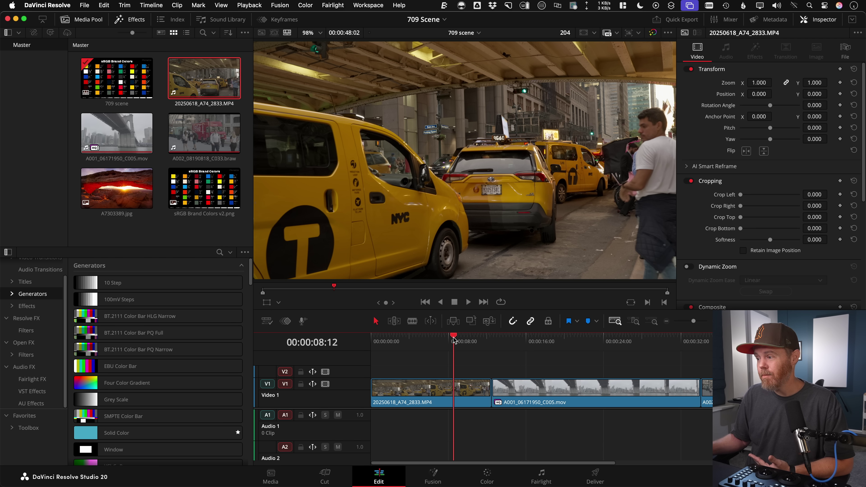
{"action": "left_click_drag", "start_coordinate": [453, 338], "coordinate": [725, 339]}
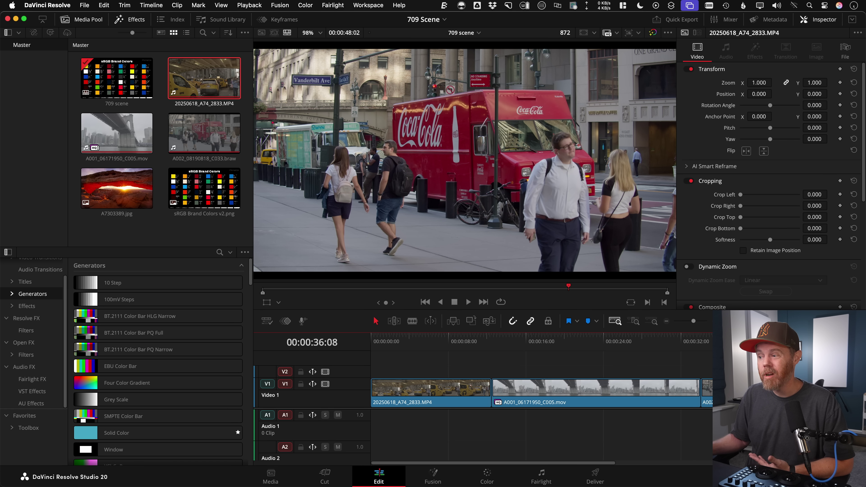
{"action": "left_click_drag", "start_coordinate": [725, 340], "coordinate": [544, 357]}
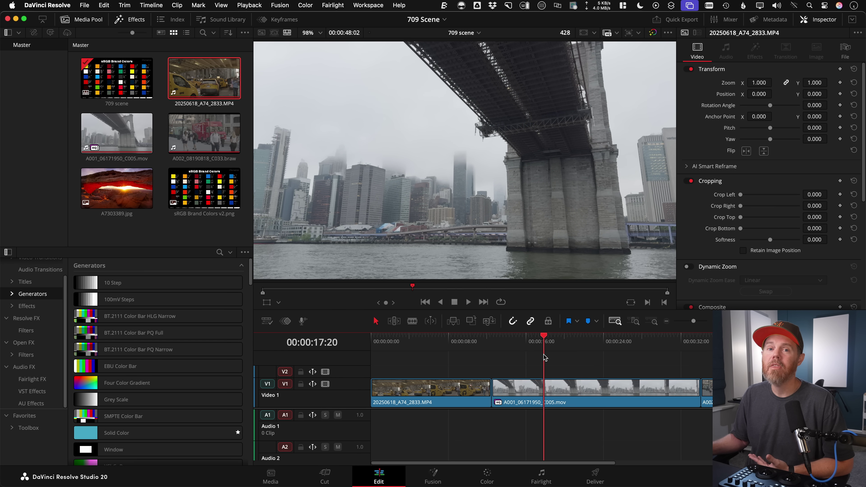
{"action": "left_click_drag", "start_coordinate": [543, 357], "coordinate": [535, 356]}
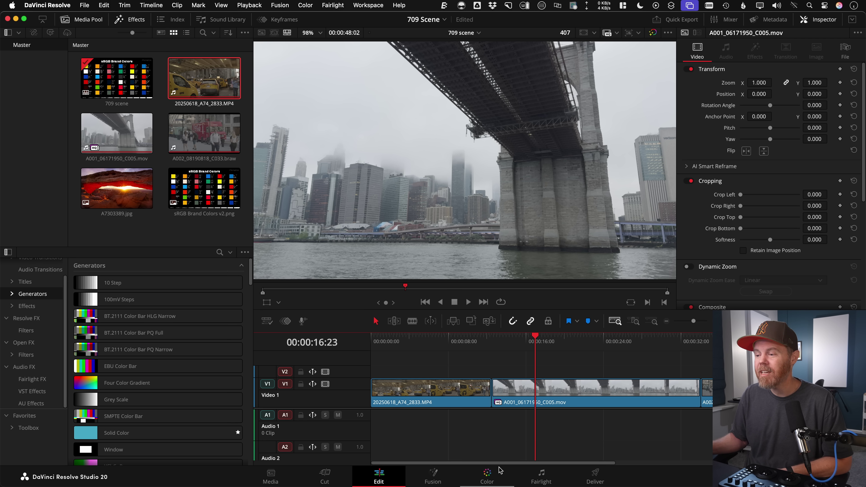
{"action": "left_click", "coordinate": [494, 472]}
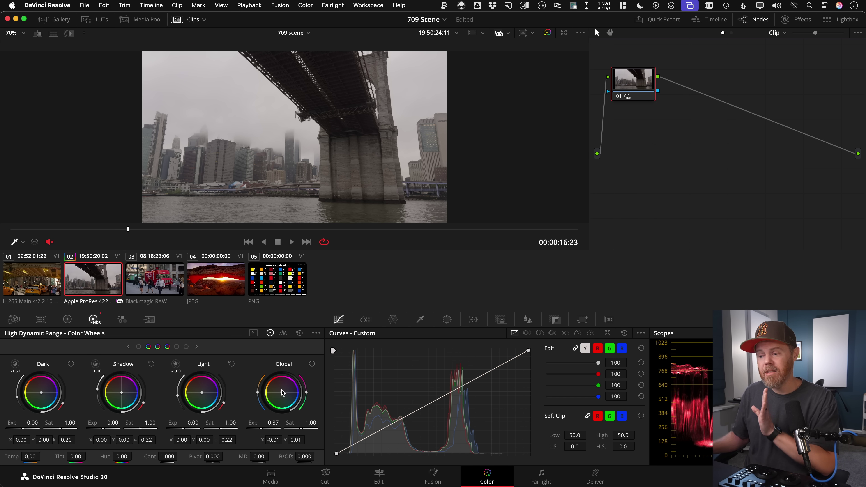
{"action": "left_click", "coordinate": [380, 474]}
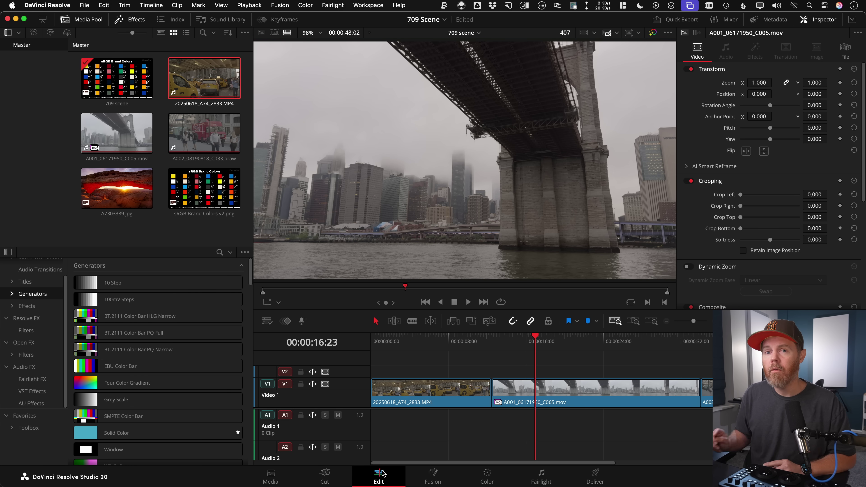
Step: Step the playhead to the brand colour chart, then back to the A7303389.jpg arch photo
{"action": "key", "text": "Down"}
{"action": "key", "text": "Down"}
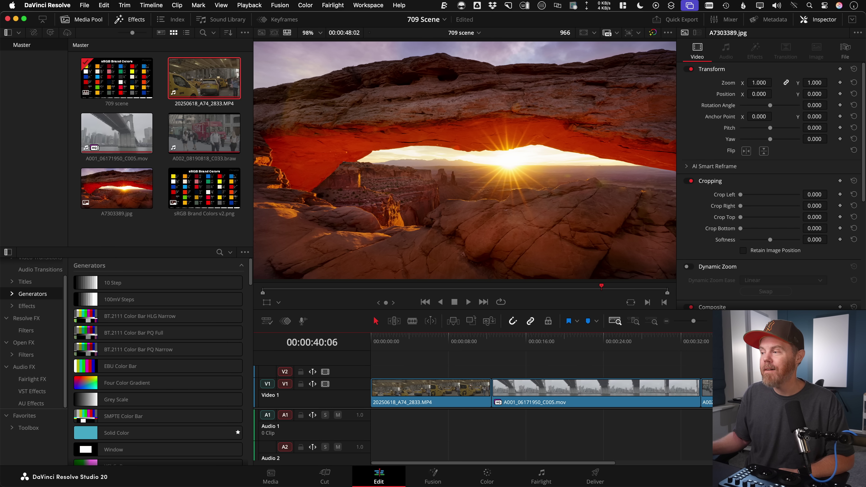
{"action": "key", "text": "Down"}
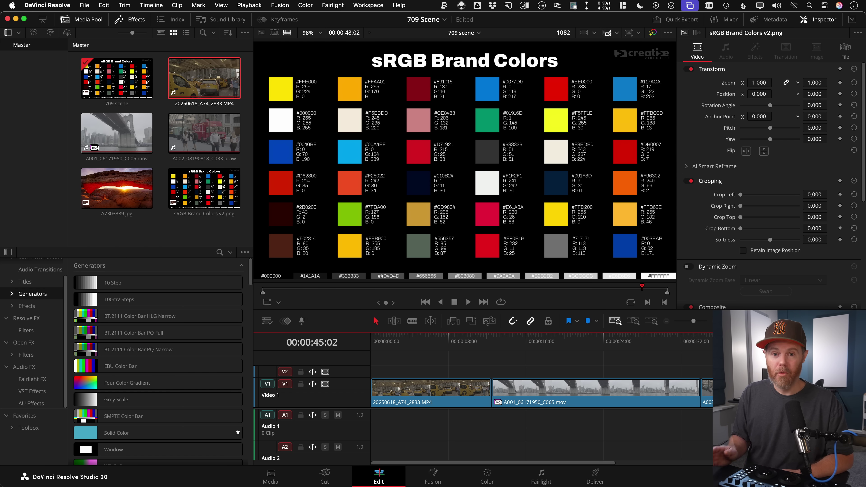
{"action": "key", "text": "j"}
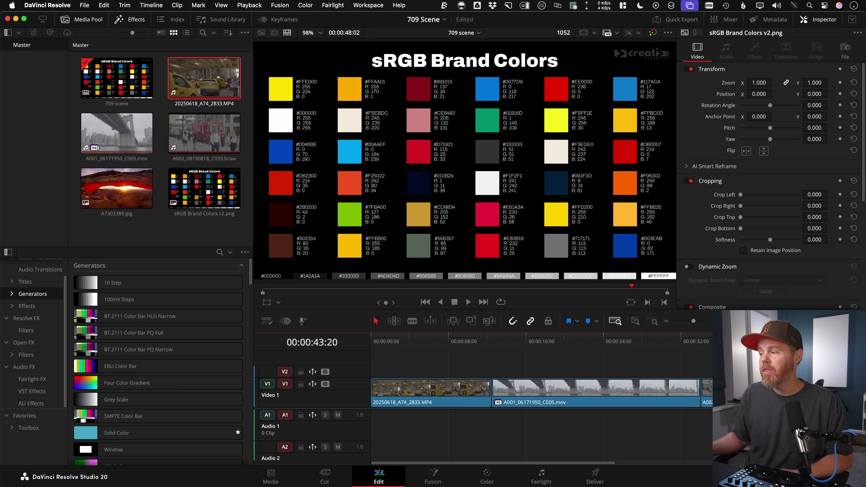
{"action": "key", "text": "Left"}
{"action": "key", "text": "Left"}
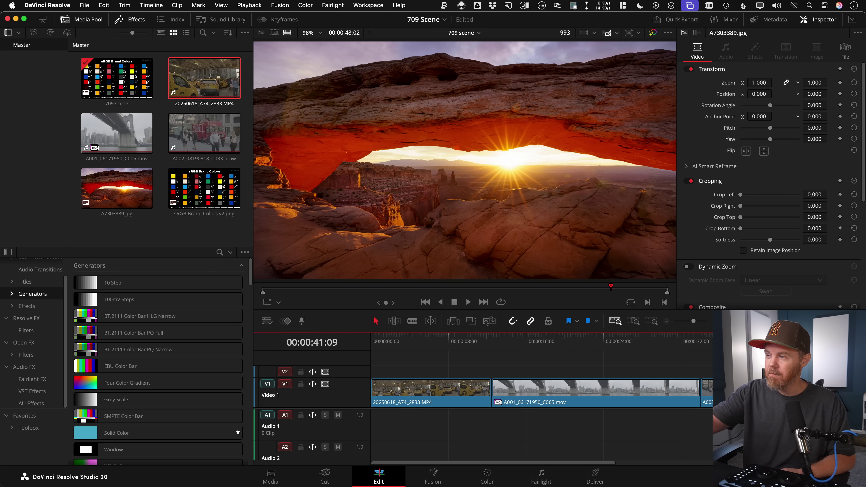
{"action": "key", "text": "super+Tab"}
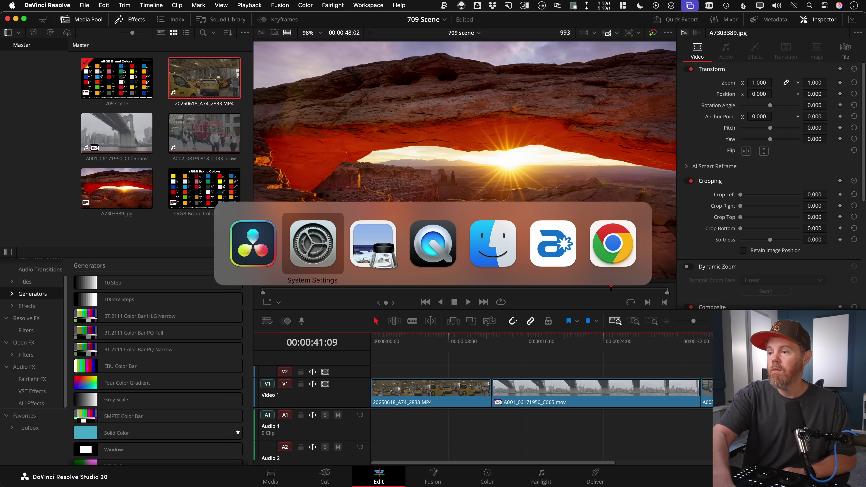
Step: Bring up the arch photo in Preview for comparison, then load A7303389.jpg in Resolve's viewer
{"action": "key", "text": "super+Tab"}
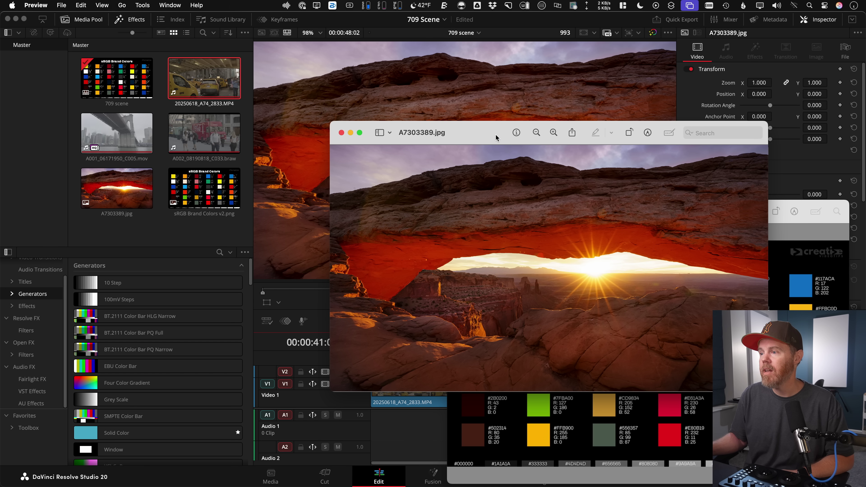
{"action": "left_click_drag", "start_coordinate": [497, 138], "coordinate": [534, 189]}
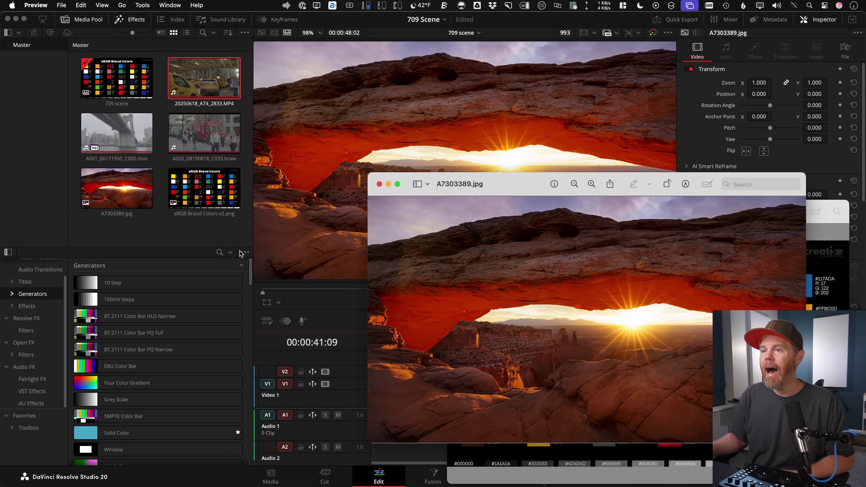
{"action": "left_click", "coordinate": [226, 235]}
{"action": "double_click", "coordinate": [125, 200]}
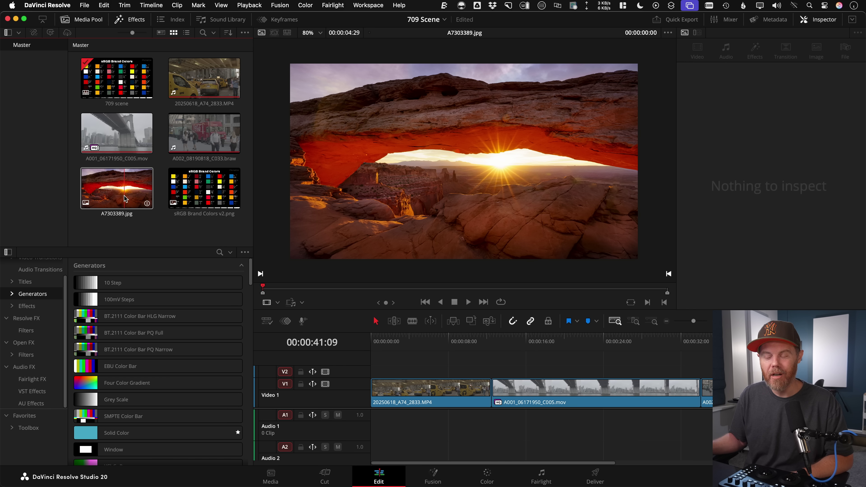
{"action": "right_click", "coordinate": [125, 199]}
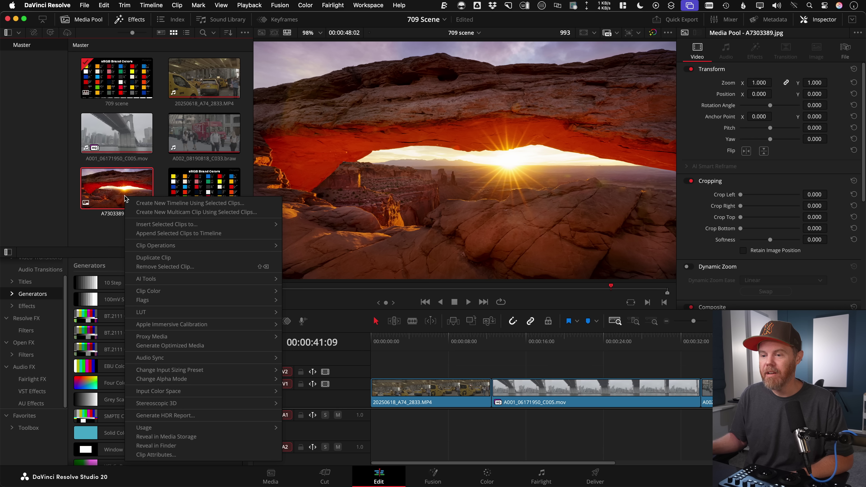
Step: Try sRGB as the photo's input colour space, compare in Preview, then revert to Project
{"action": "mouse_move", "coordinate": [230, 396]}
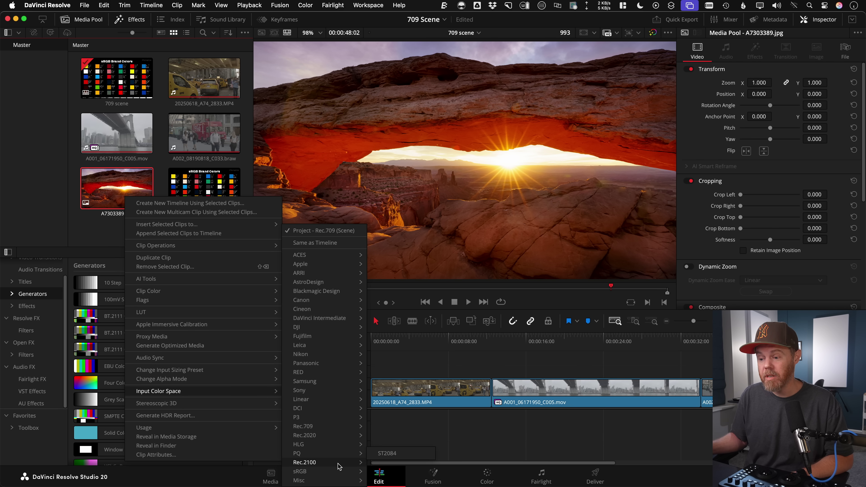
{"action": "mouse_move", "coordinate": [339, 471]}
{"action": "left_click", "coordinate": [384, 472]}
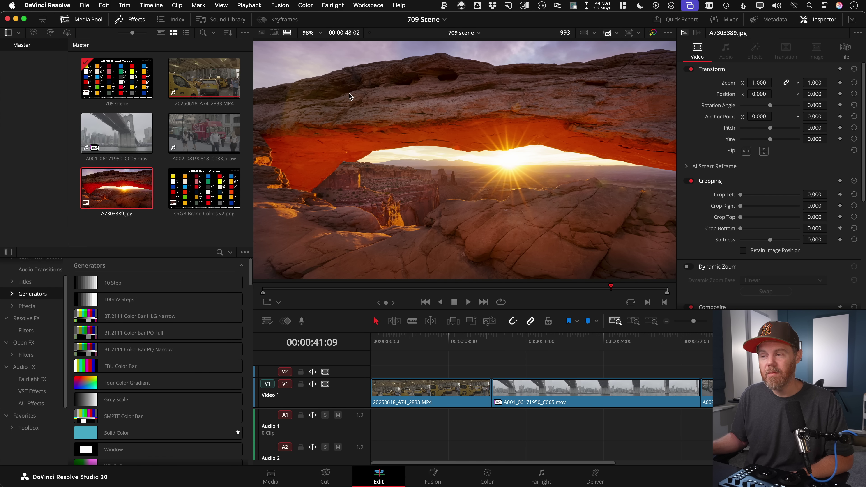
{"action": "key", "text": "super+Tab"}
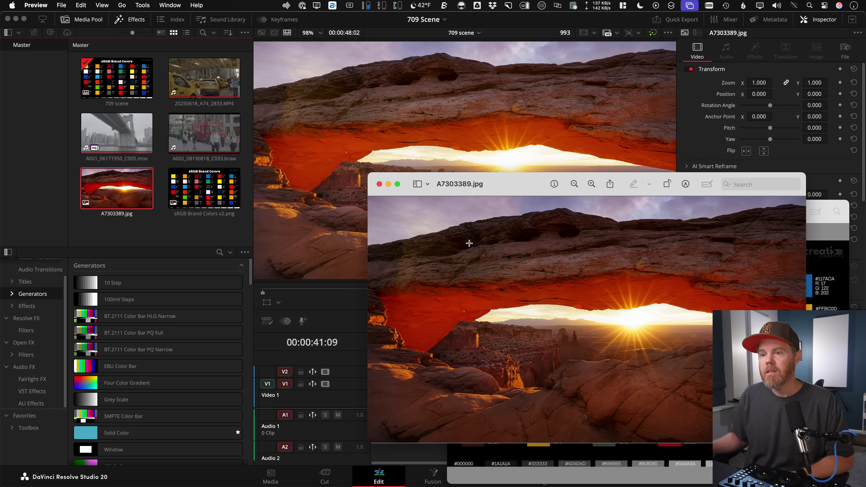
{"action": "left_click", "coordinate": [193, 239]}
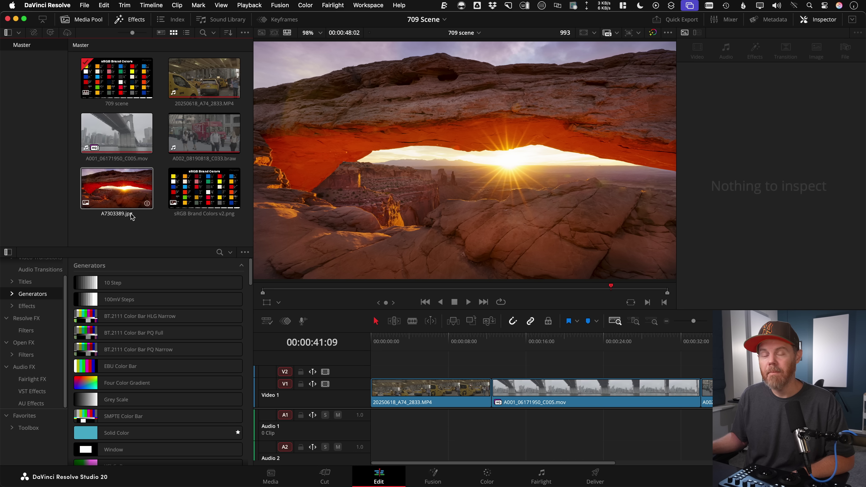
{"action": "right_click", "coordinate": [127, 182]}
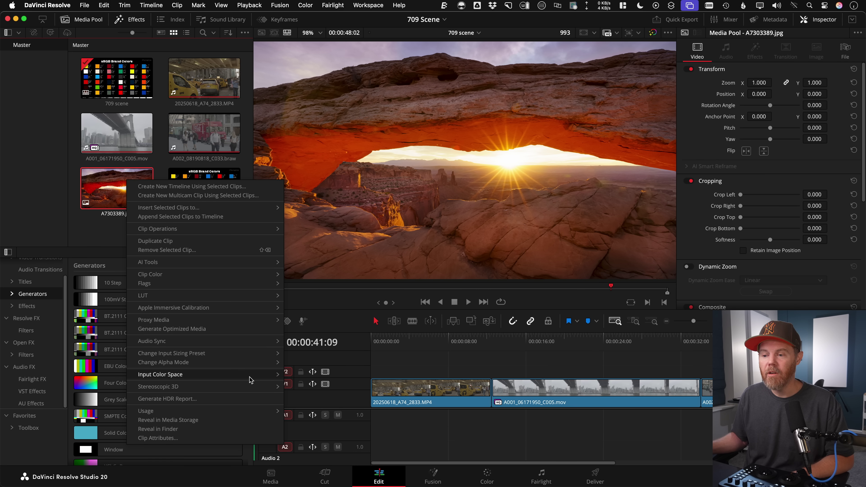
{"action": "mouse_move", "coordinate": [251, 379]}
{"action": "left_click", "coordinate": [342, 229]}
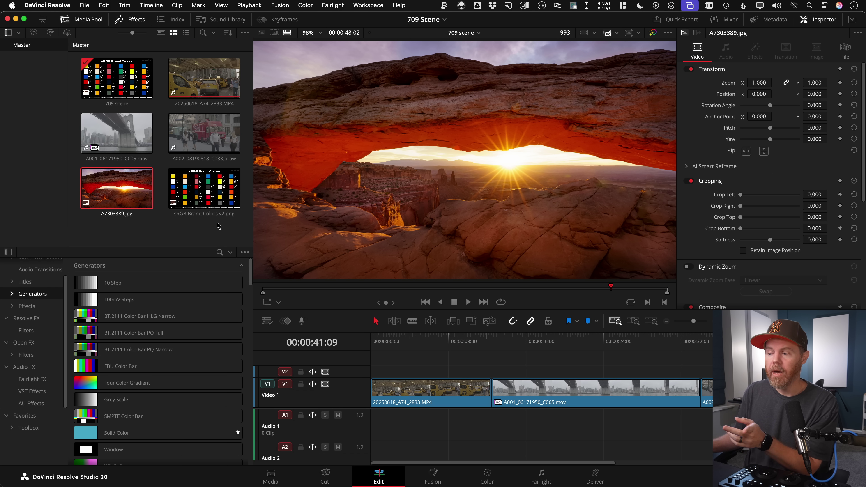
Step: On the Color page, make clip 04 bypass colour management
{"action": "left_click", "coordinate": [487, 476]}
{"action": "right_click", "coordinate": [214, 294]}
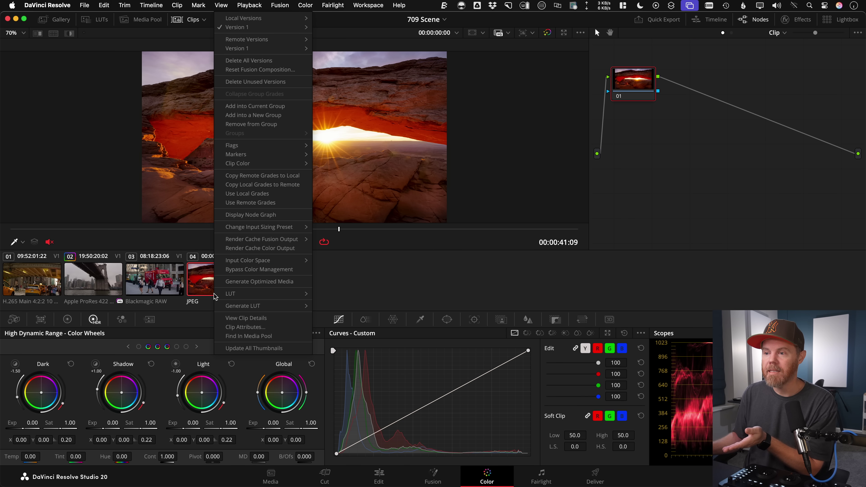
{"action": "left_click", "coordinate": [275, 271]}
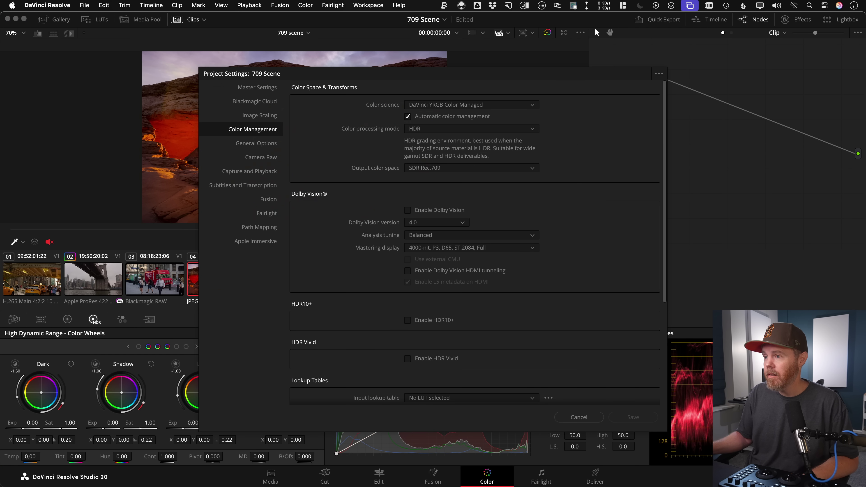
Step: Set colour science to DaVinci YRGB and the timeline colour space to S-Gamut3.Cine/S-Log3
{"action": "left_click", "coordinate": [504, 105]}
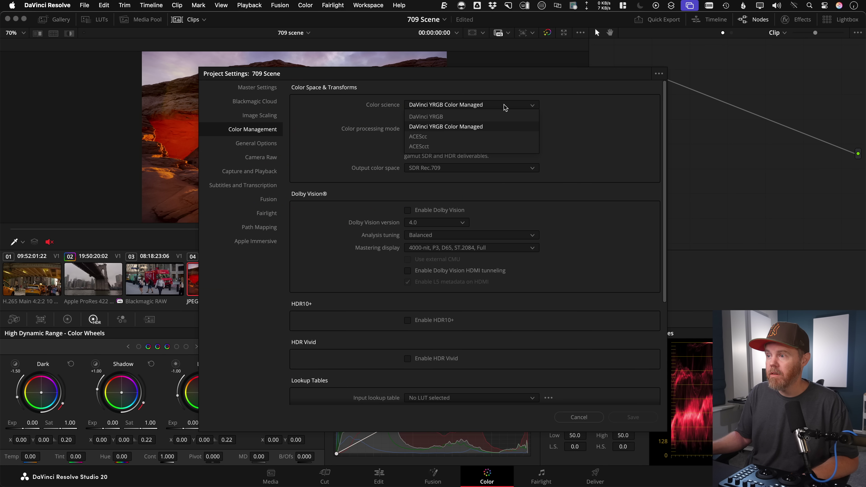
{"action": "left_click", "coordinate": [478, 118]}
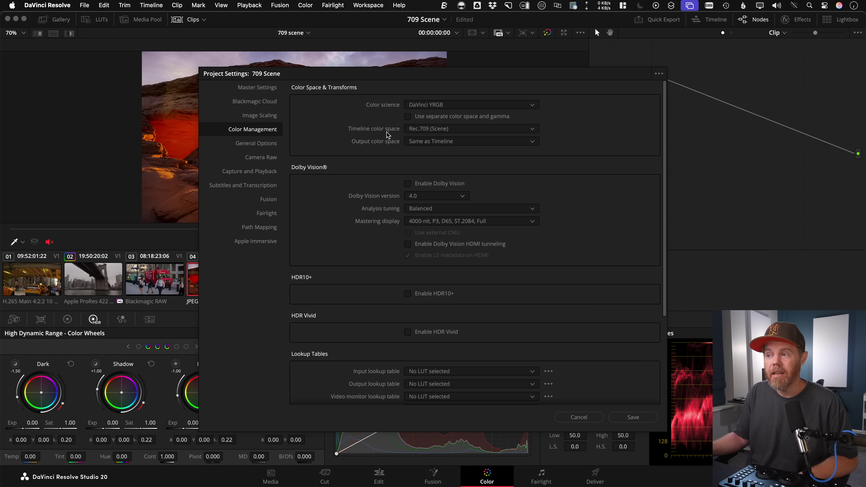
{"action": "left_click", "coordinate": [483, 133]}
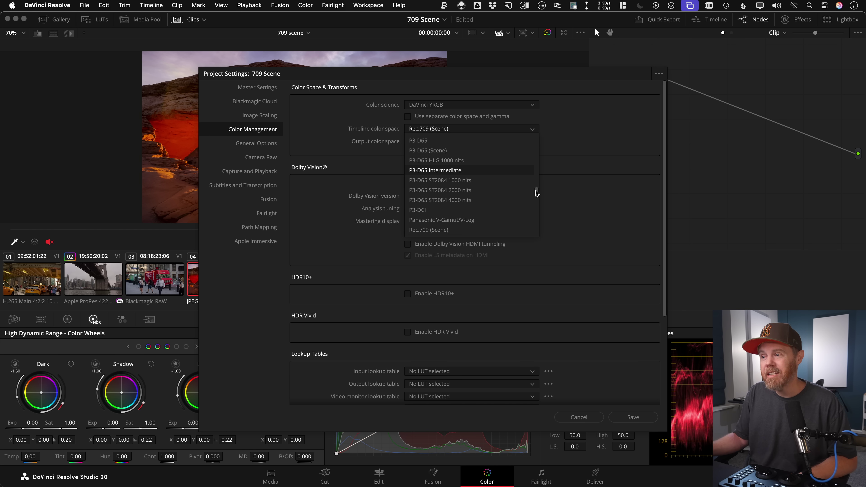
{"action": "mouse_move", "coordinate": [537, 192]}
{"action": "left_mouse_down"}
{"action": "mouse_move", "coordinate": [538, 163]}
{"action": "mouse_move", "coordinate": [538, 178]}
{"action": "left_mouse_up"}
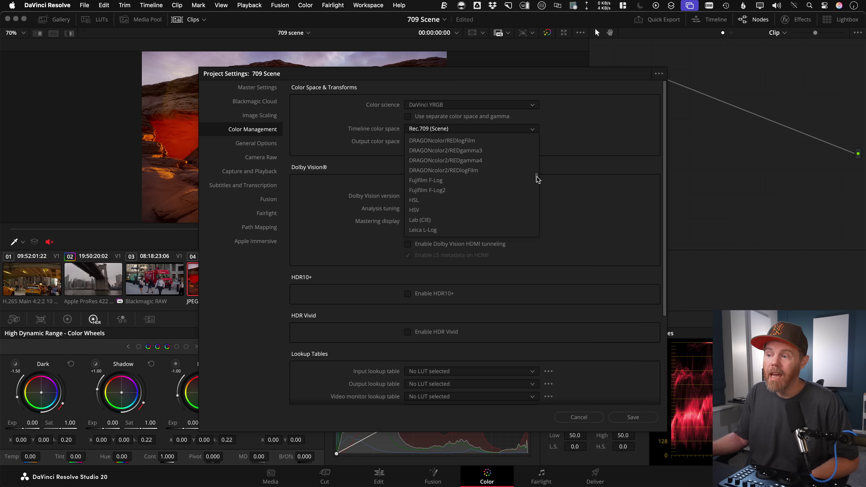
{"action": "left_click_drag", "start_coordinate": [537, 180], "coordinate": [542, 224]}
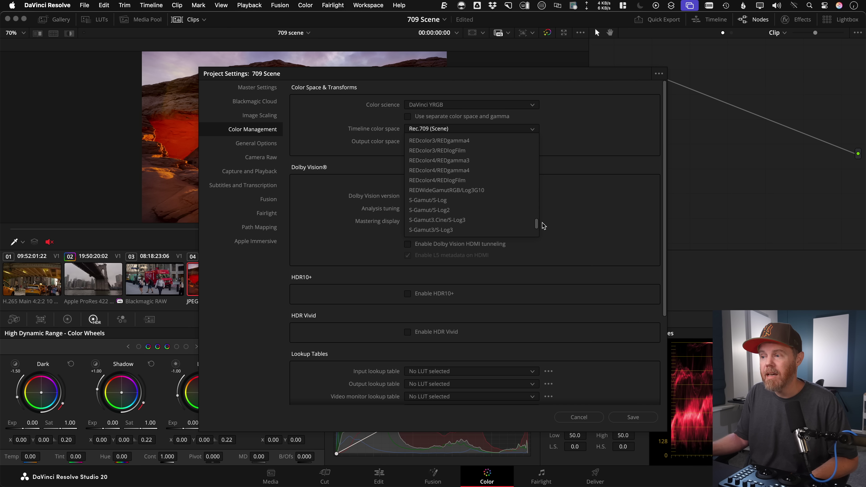
{"action": "left_click", "coordinate": [507, 222]}
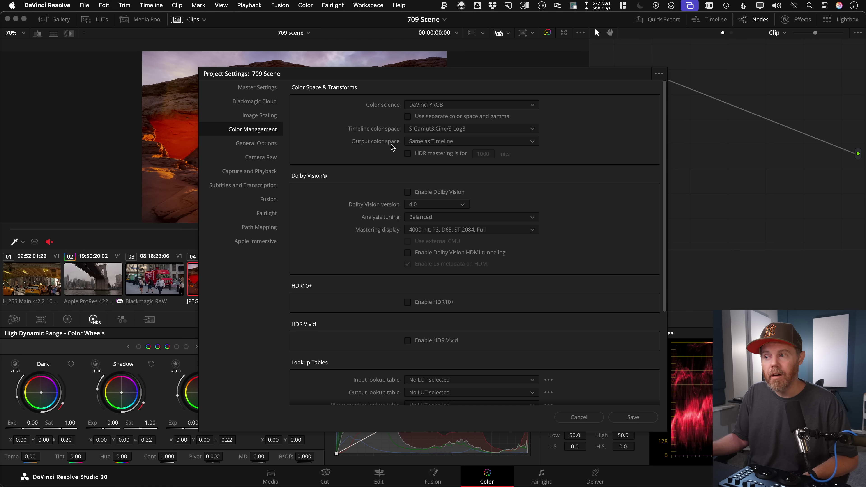
Step: Choose Rec.709 (Scene) as the output colour space and move the Project Settings window aside
{"action": "left_click", "coordinate": [531, 142]}
{"action": "scroll", "coordinate": [531, 181], "scroll_direction": "down", "scroll_amount": 10}
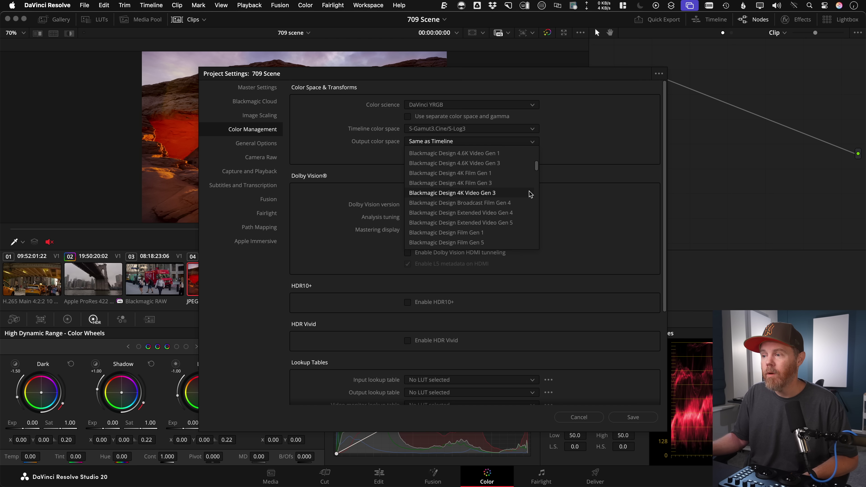
{"action": "left_click_drag", "start_coordinate": [537, 181], "coordinate": [540, 209]}
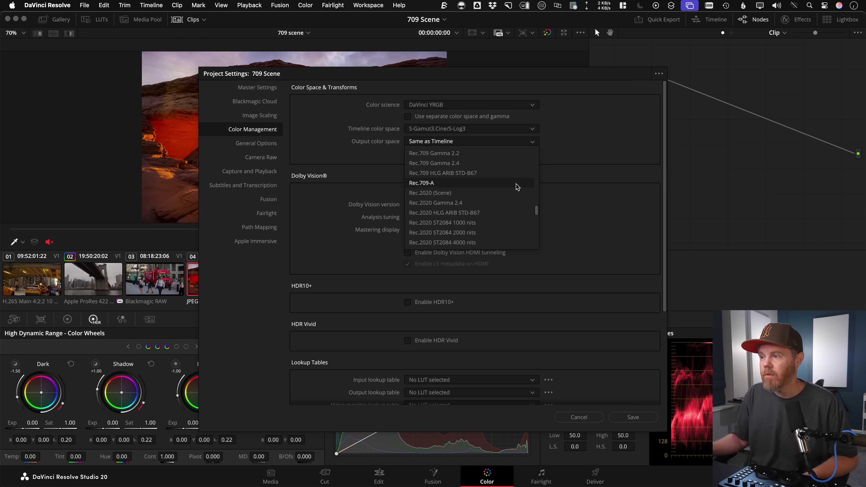
{"action": "scroll", "coordinate": [535, 209], "scroll_direction": "up", "scroll_amount": 1}
{"action": "scroll", "coordinate": [491, 195], "scroll_direction": "up", "scroll_amount": 2}
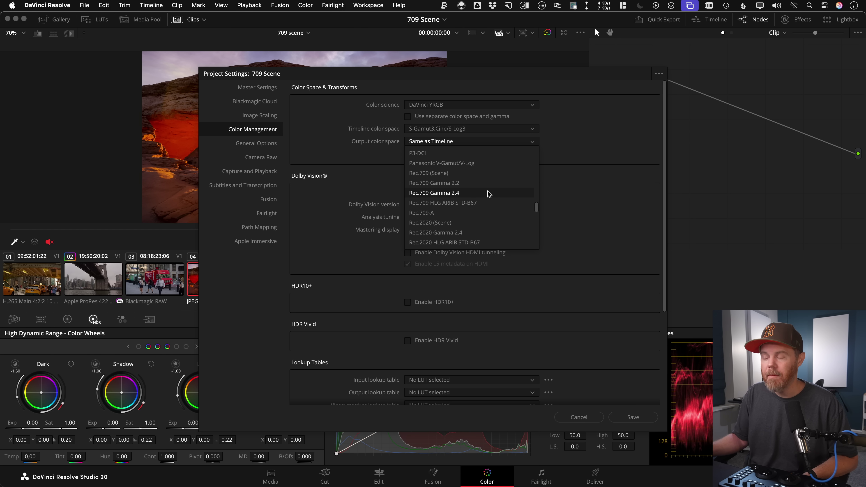
{"action": "left_click", "coordinate": [491, 173]}
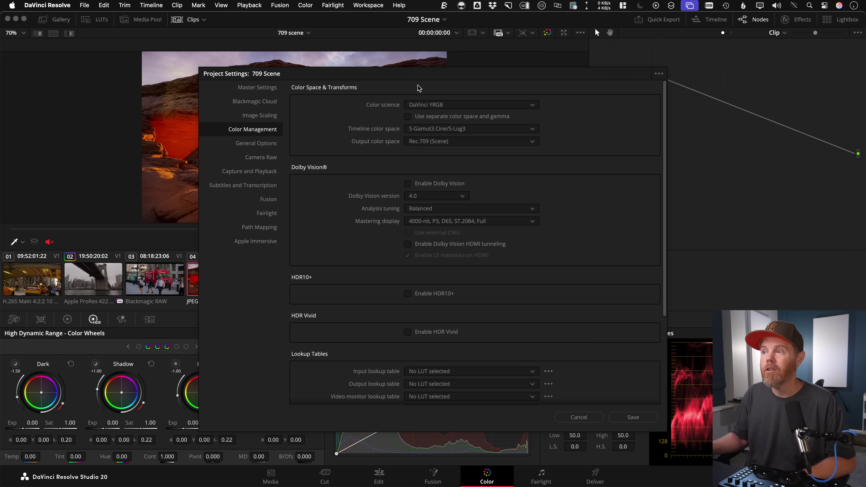
{"action": "left_click_drag", "start_coordinate": [419, 75], "coordinate": [485, 95]}
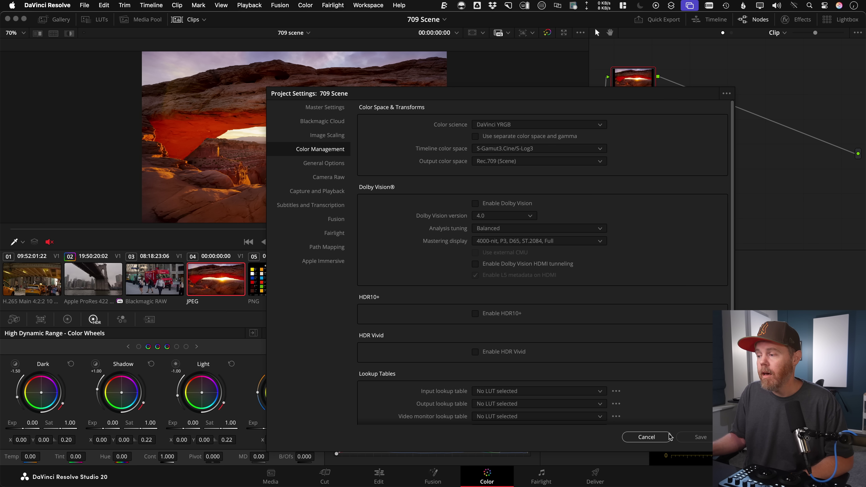
Step: Save the colour management settings, then select node 01 of clip 01 on the Color page
{"action": "left_click", "coordinate": [706, 438]}
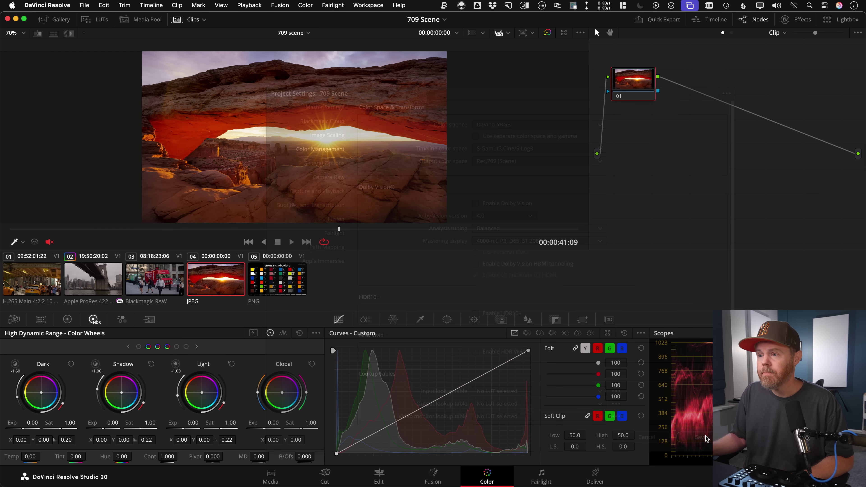
{"action": "left_click", "coordinate": [160, 276]}
{"action": "left_click", "coordinate": [95, 277]}
{"action": "left_click", "coordinate": [44, 276]}
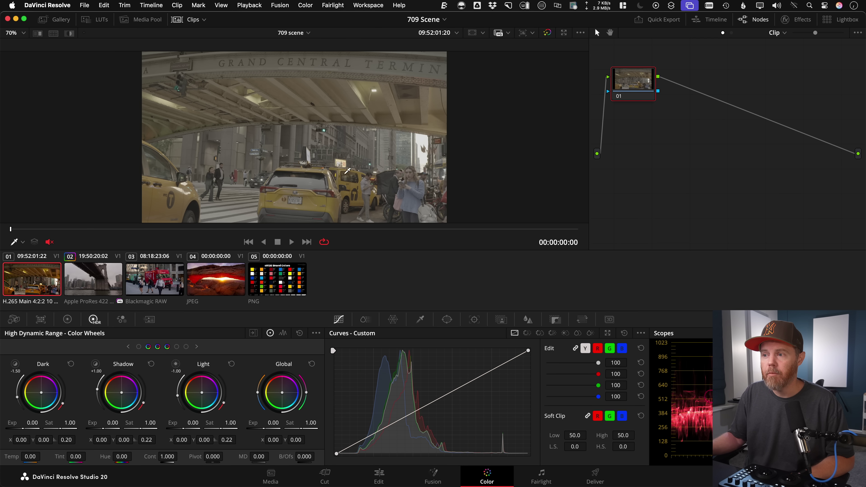
{"action": "scroll", "coordinate": [394, 158], "scroll_direction": "down", "scroll_amount": 1}
{"action": "left_click", "coordinate": [643, 82]}
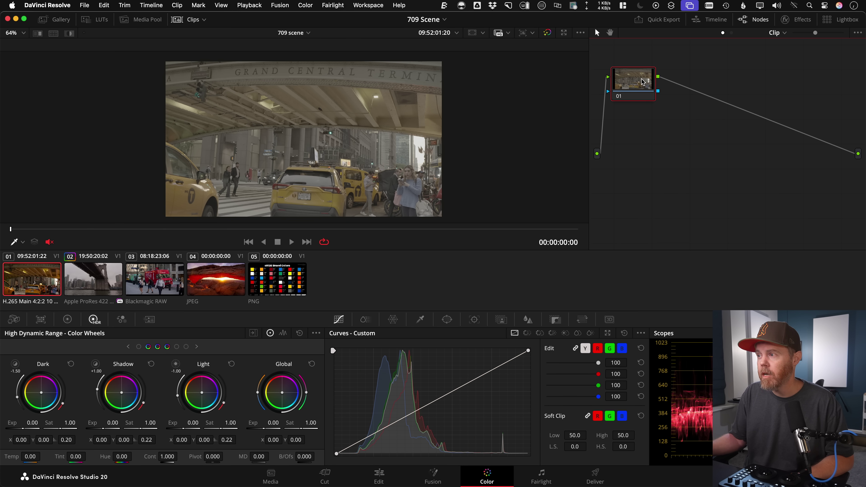
{"action": "left_click_drag", "start_coordinate": [633, 82], "coordinate": [656, 92]}
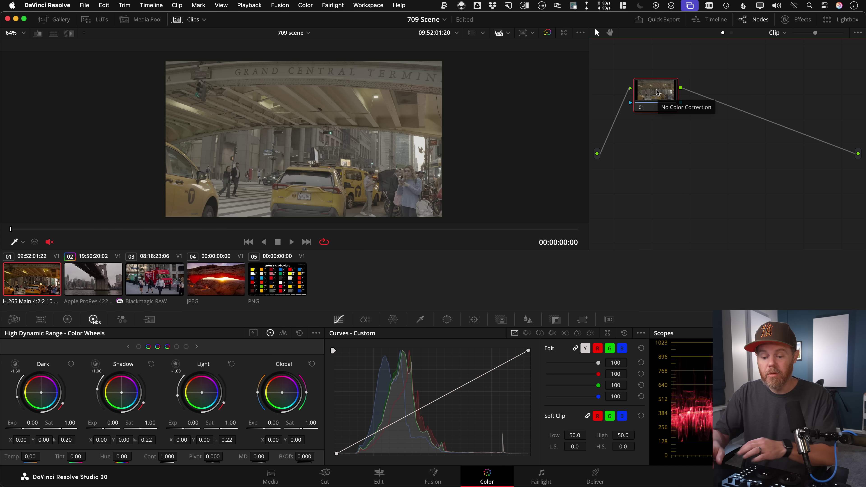
Step: Find Color Space Transform in the effects search and apply it to node 01
{"action": "key", "text": "shift+space"}
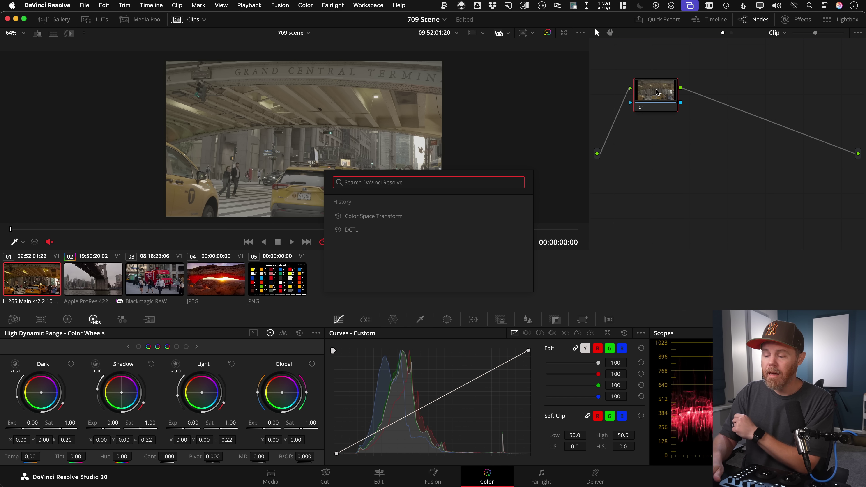
{"action": "key", "text": "Down"}
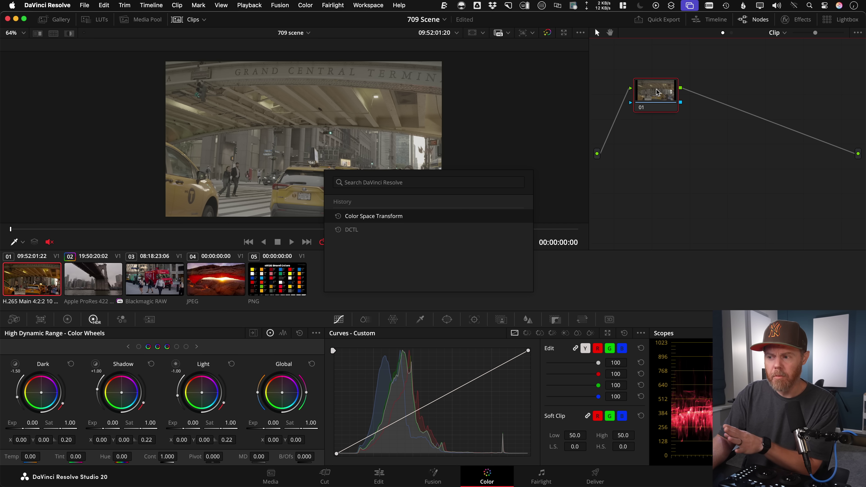
{"action": "key", "text": "Return"}
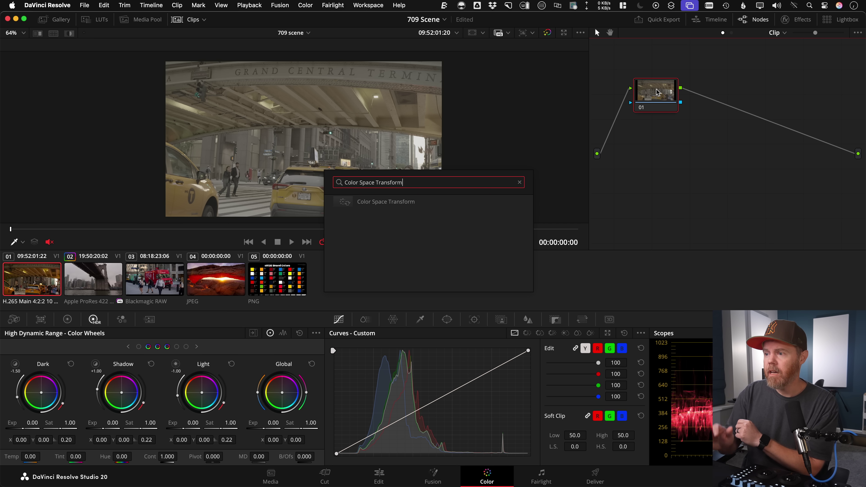
{"action": "double_click", "coordinate": [417, 197]}
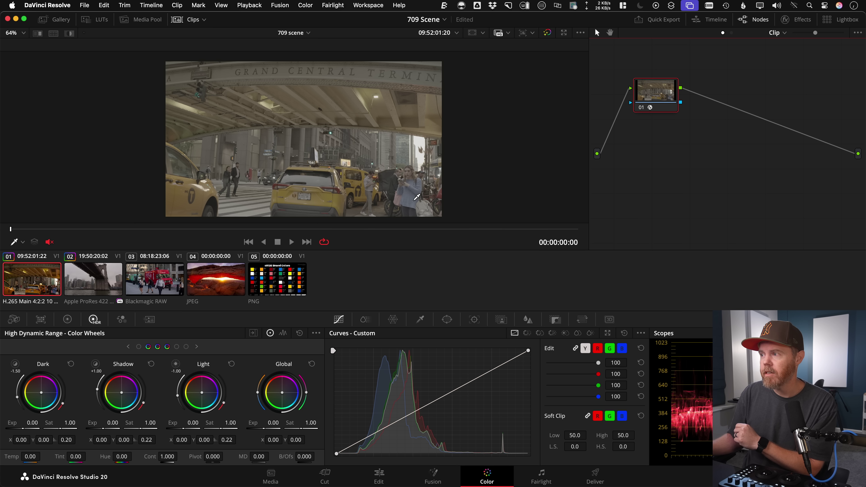
{"action": "scroll", "coordinate": [694, 106], "scroll_direction": "left", "scroll_amount": 2}
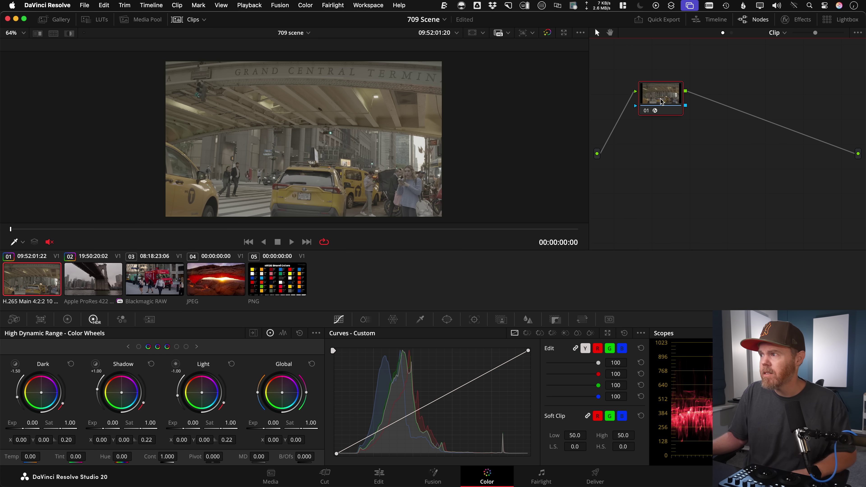
Step: Show the transform's settings and review the project colour management without changes
{"action": "left_click", "coordinate": [802, 22]}
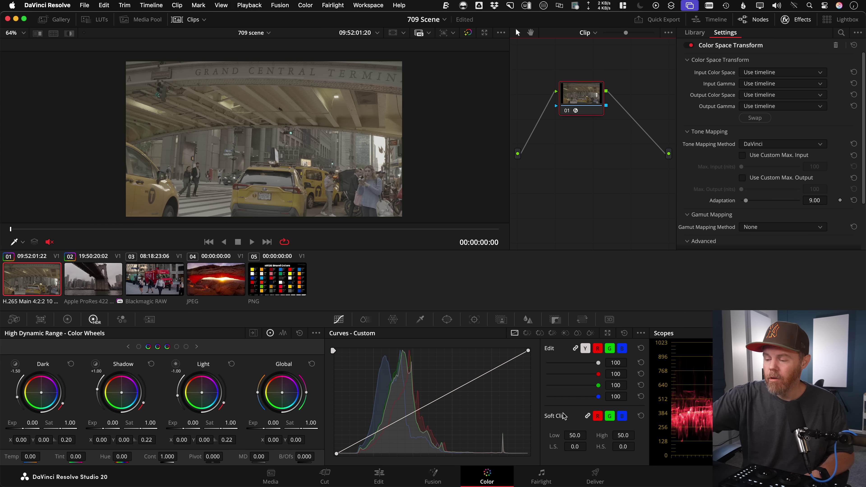
{"action": "key", "text": "shift+9"}
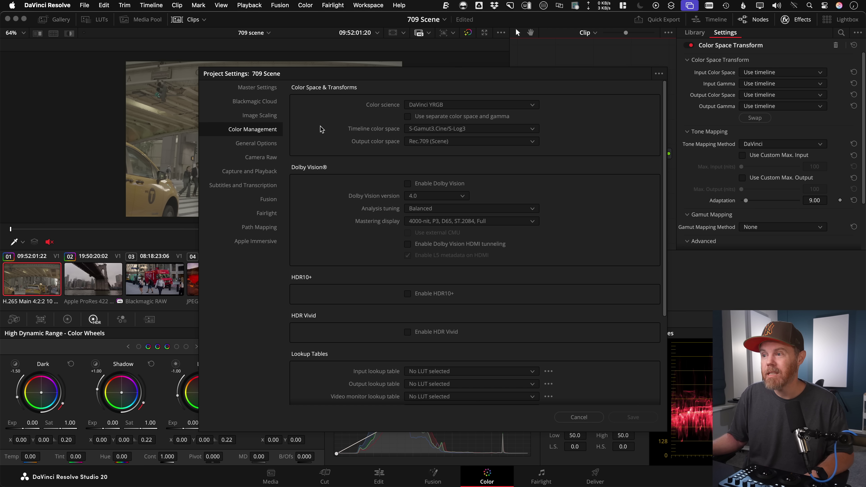
{"action": "left_click", "coordinate": [579, 418]}
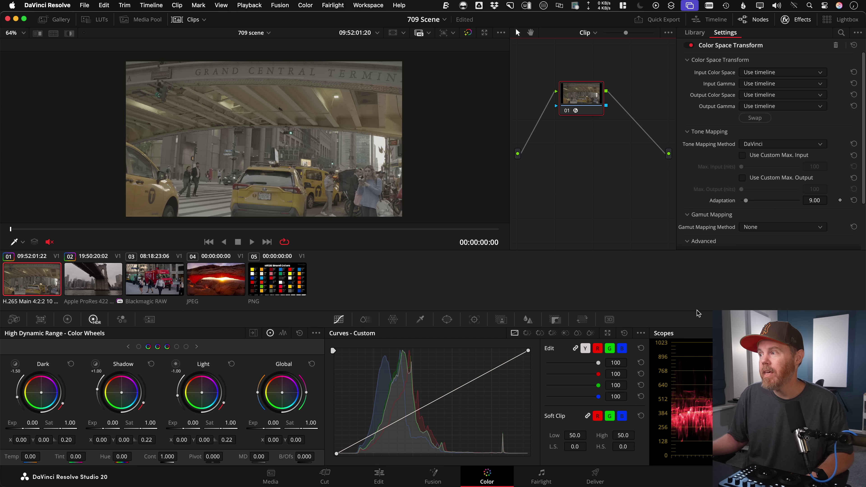
Step: Set the Color Space Transform's output colour space and output gamma both to Rec.709
{"action": "left_click", "coordinate": [773, 96]}
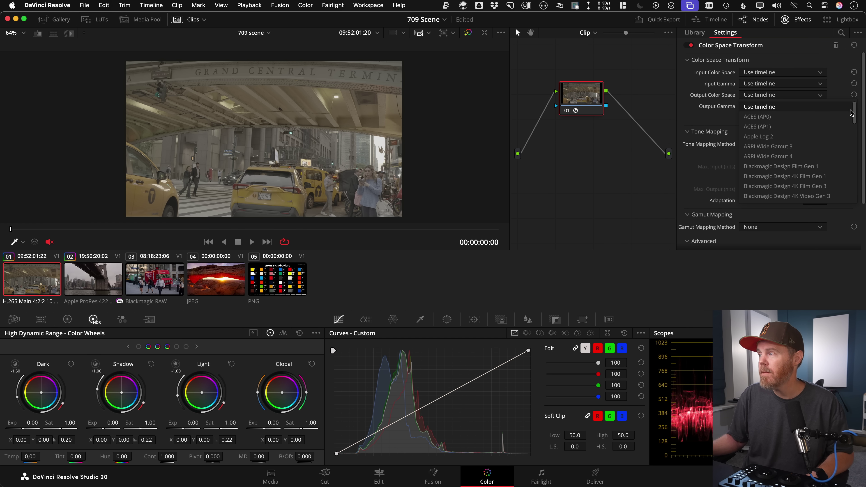
{"action": "scroll", "coordinate": [859, 151], "scroll_direction": "down", "scroll_amount": 3}
{"action": "scroll", "coordinate": [858, 151], "scroll_direction": "down", "scroll_amount": 3}
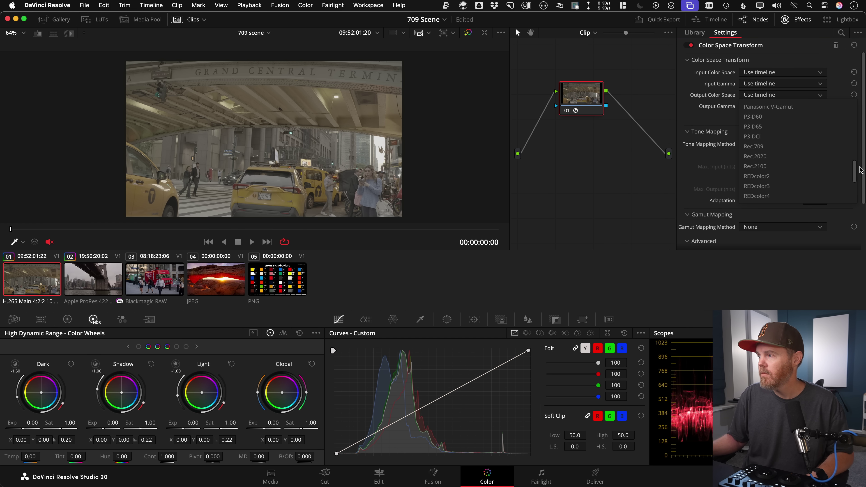
{"action": "left_click", "coordinate": [811, 145]}
{"action": "left_click", "coordinate": [810, 110]}
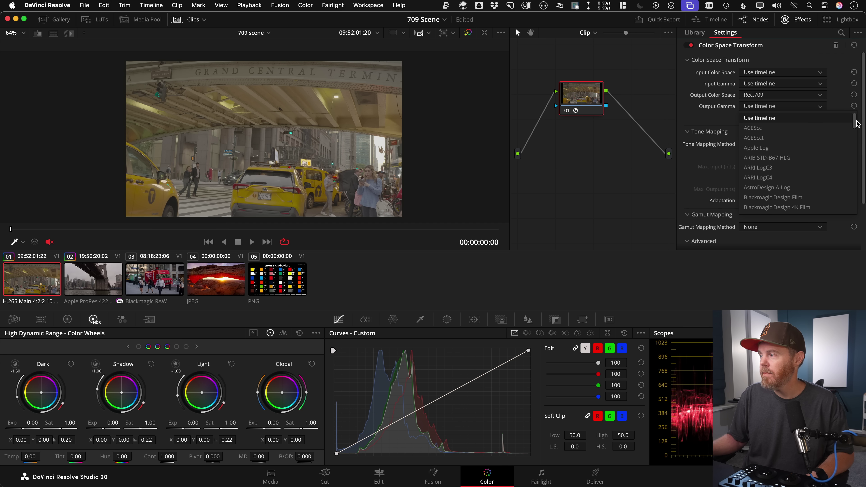
{"action": "scroll", "coordinate": [858, 165], "scroll_direction": "down", "scroll_amount": 3}
{"action": "scroll", "coordinate": [859, 165], "scroll_direction": "down", "scroll_amount": 3}
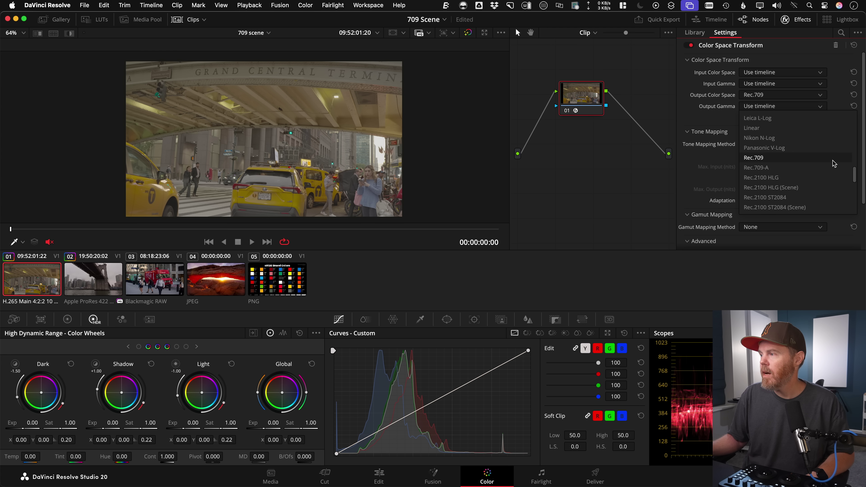
{"action": "left_click", "coordinate": [784, 157]}
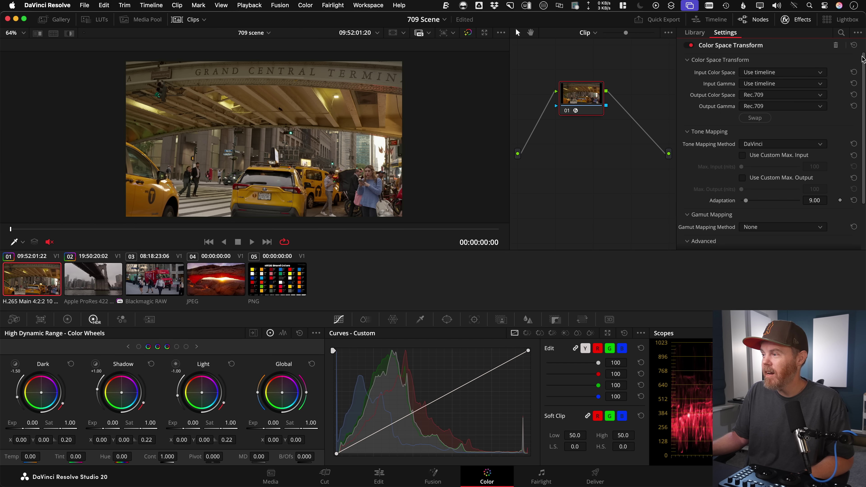
{"action": "left_click_drag", "start_coordinate": [863, 58], "coordinate": [862, 116]}
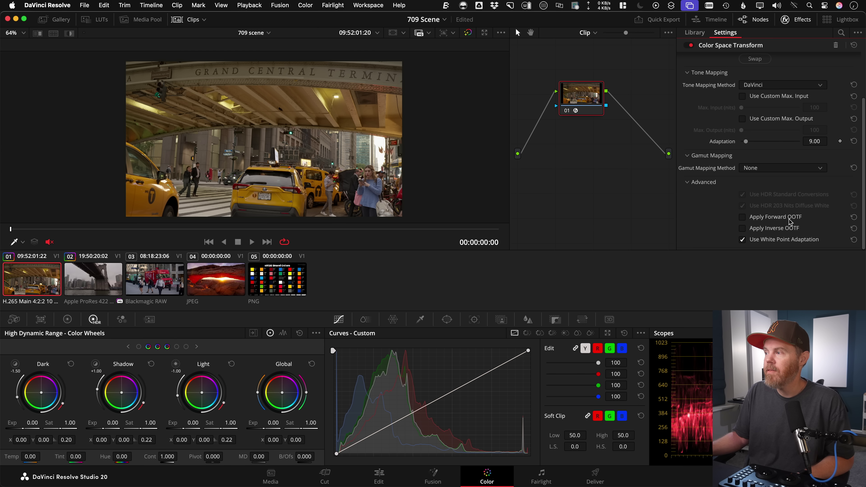
Step: Review the transform's Advanced options and project colour management, then return to the Edit page
{"action": "scroll", "coordinate": [857, 169], "scroll_direction": "up", "scroll_amount": 3}
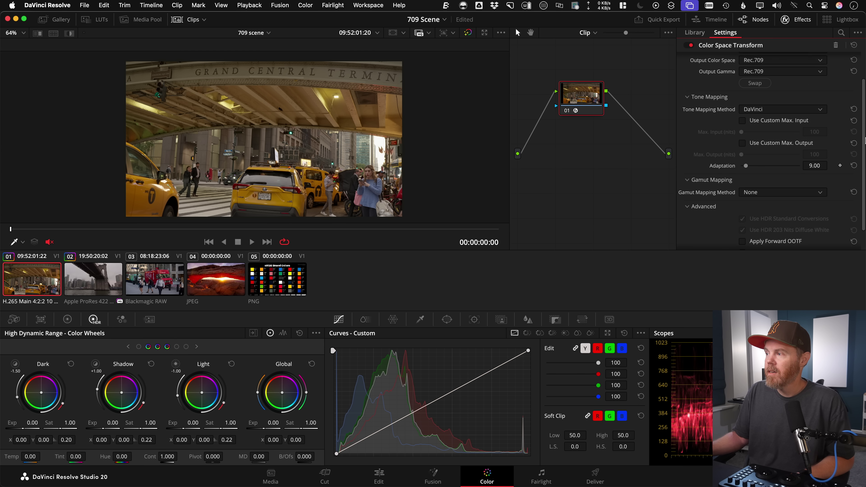
{"action": "scroll", "coordinate": [863, 110], "scroll_direction": "down", "scroll_amount": 3}
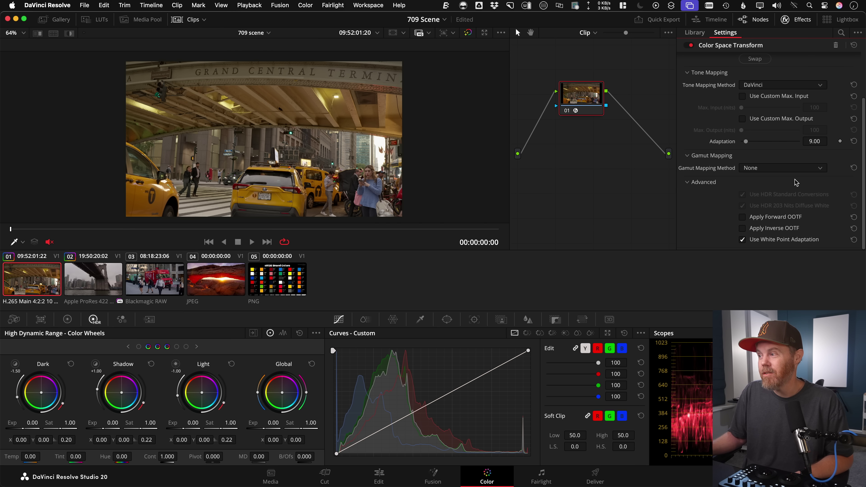
{"action": "scroll", "coordinate": [857, 100], "scroll_direction": "up", "scroll_amount": 3}
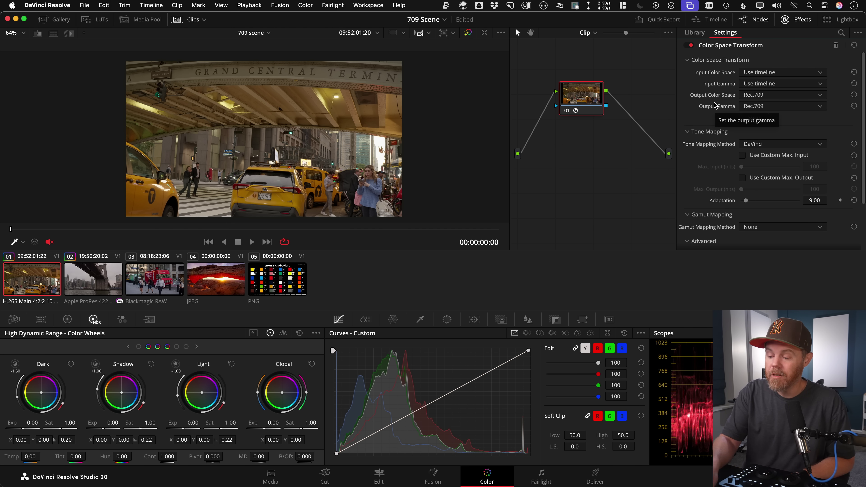
{"action": "key", "text": "shift+9"}
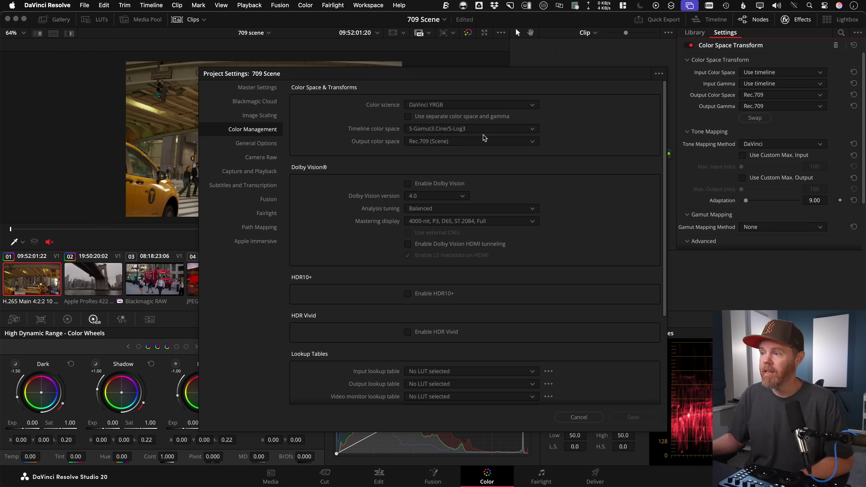
{"action": "left_click", "coordinate": [583, 420]}
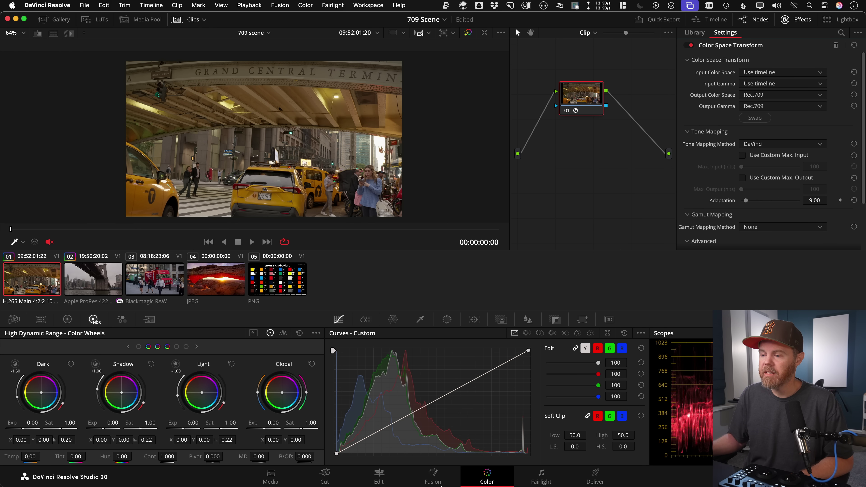
{"action": "left_click", "coordinate": [379, 475]}
Step: Mark the taxi clip and Quick Export it as H.265 Master to '709 scene v2.mov' on the Desktop
{"action": "left_click", "coordinate": [430, 339]}
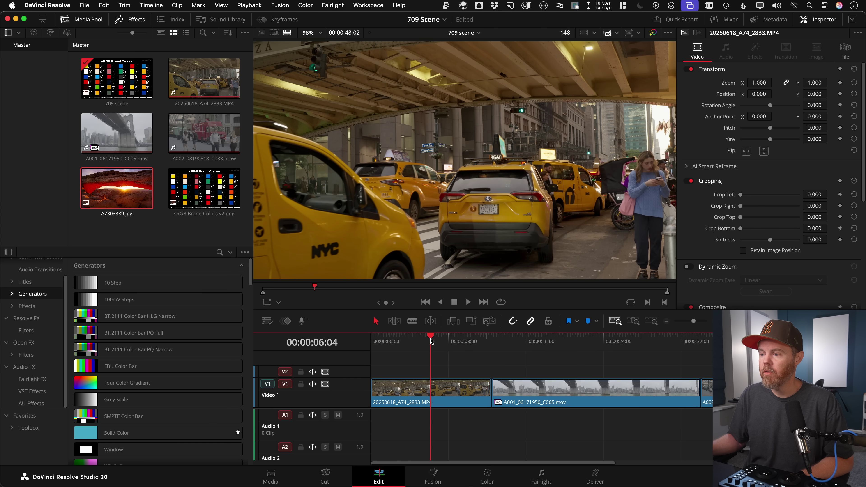
{"action": "key", "text": "x"}
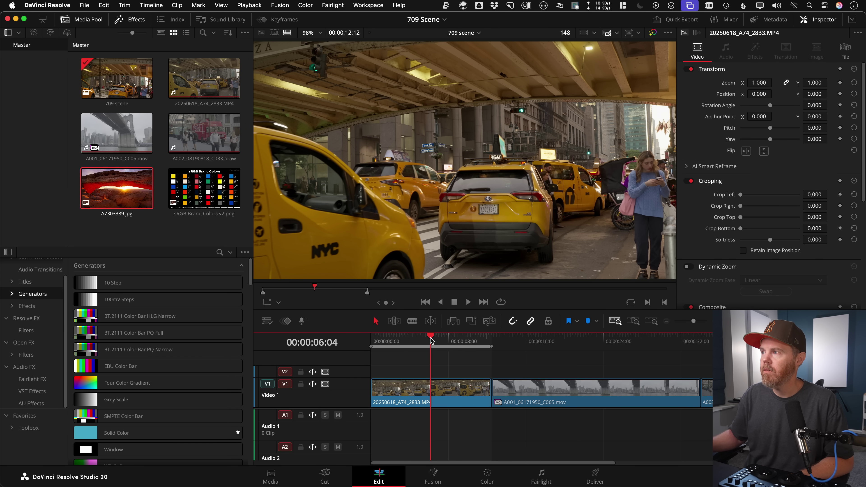
{"action": "left_click", "coordinate": [679, 18]}
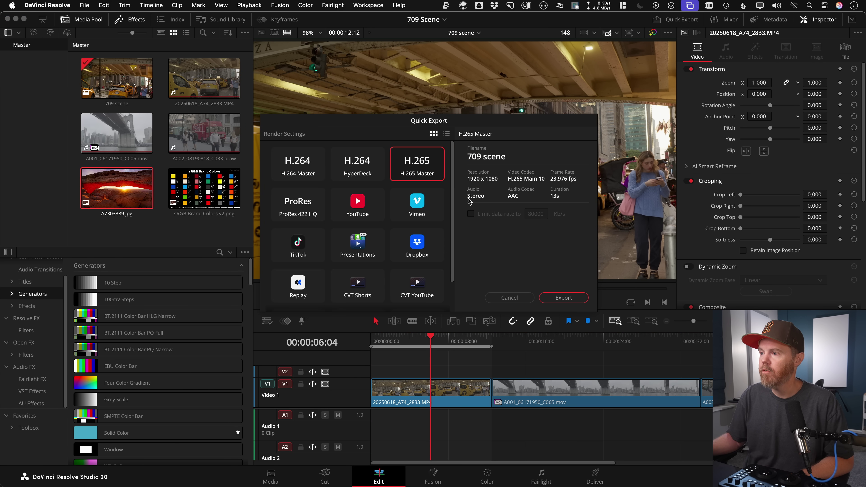
{"action": "left_click", "coordinate": [563, 298]}
{"action": "key", "text": "Right"}
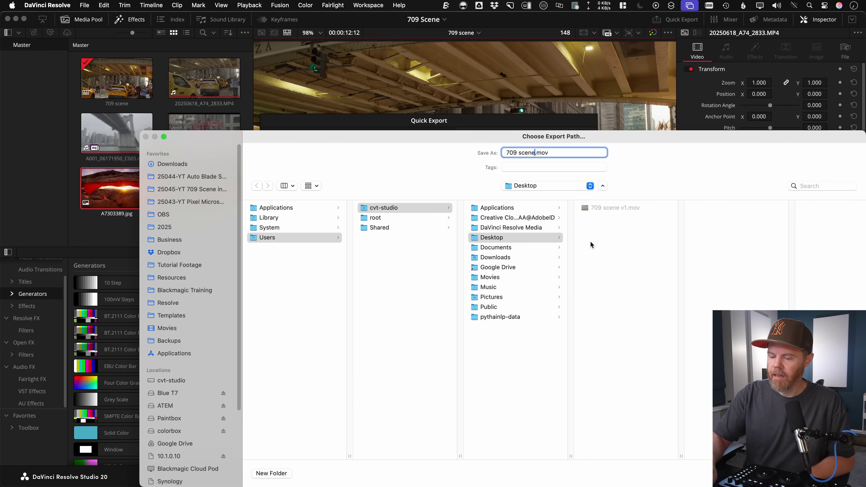
{"action": "key", "text": "Return"}
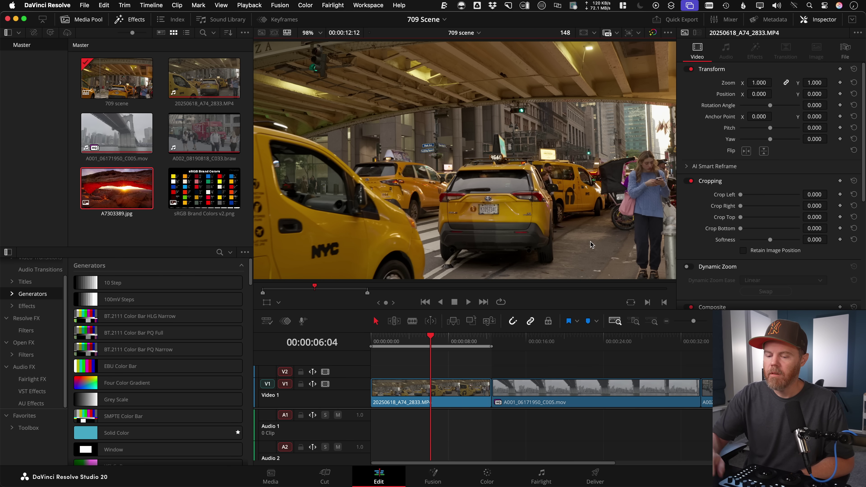
Step: Open the exported 709 scene v2.mov in QuickTime Player and pick a matching frame in Resolve
{"action": "key", "text": "super+Tab"}
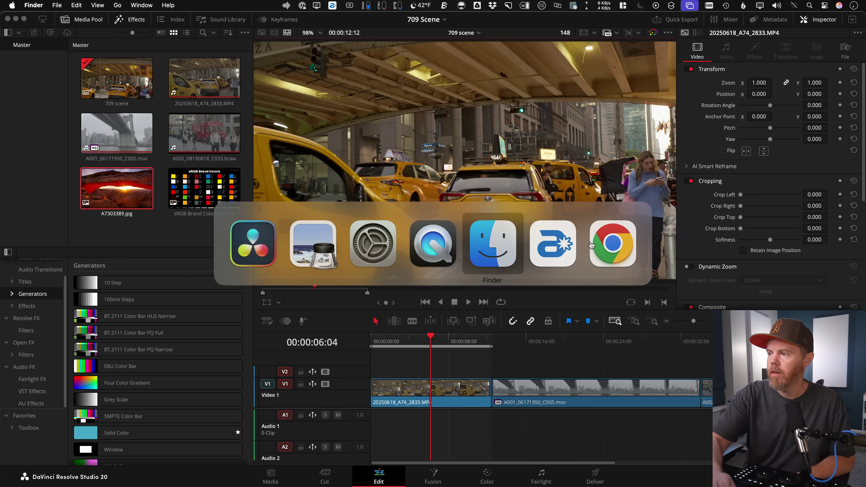
{"action": "left_click", "coordinate": [460, 244]}
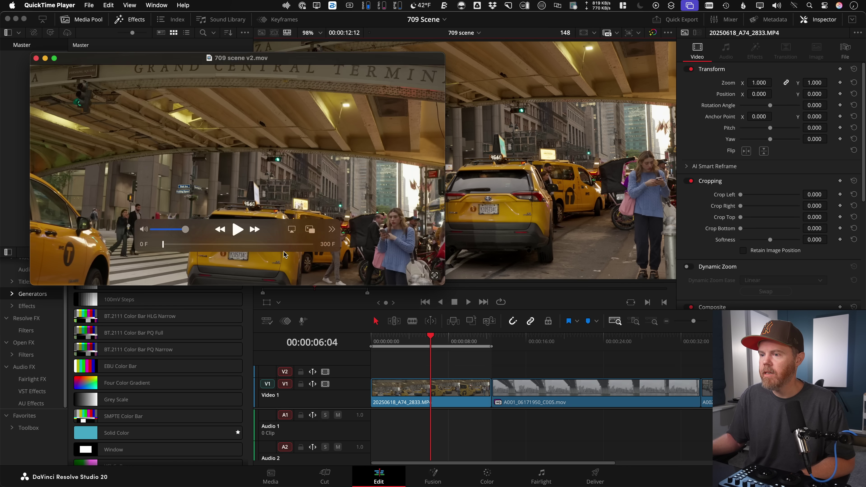
{"action": "left_click", "coordinate": [434, 343]}
{"action": "mouse_move", "coordinate": [433, 342]}
{"action": "left_mouse_down"}
{"action": "mouse_move", "coordinate": [423, 343]}
{"action": "mouse_move", "coordinate": [431, 342]}
{"action": "left_mouse_up"}
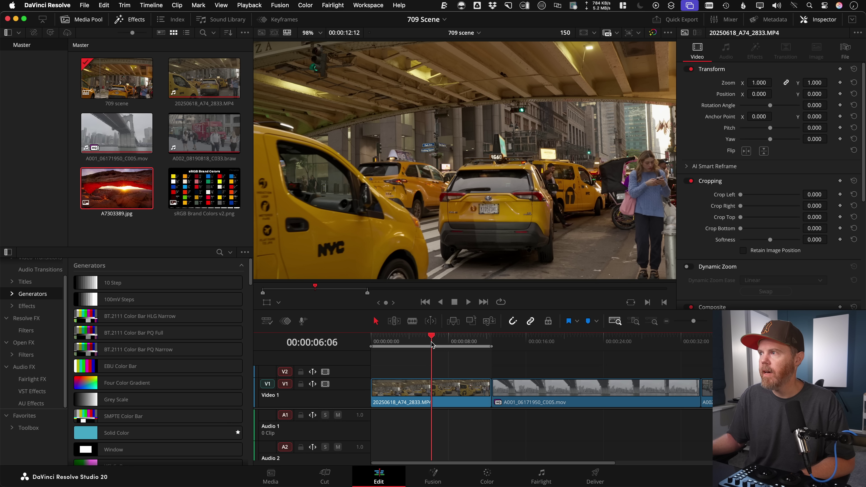
{"action": "right_click", "coordinate": [566, 34]}
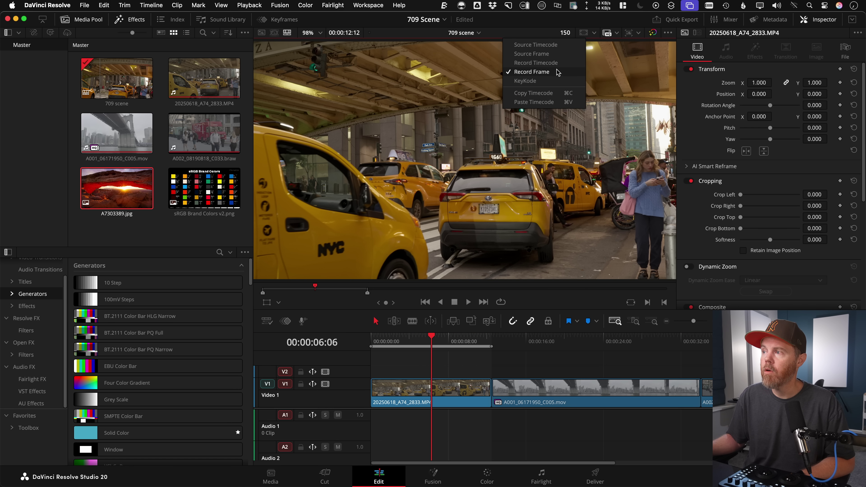
{"action": "key", "text": "Escape"}
Step: Show frames in QuickTime, scrub to the matching frame, and overlay the window on Resolve's viewer
{"action": "key", "text": "super+Tab"}
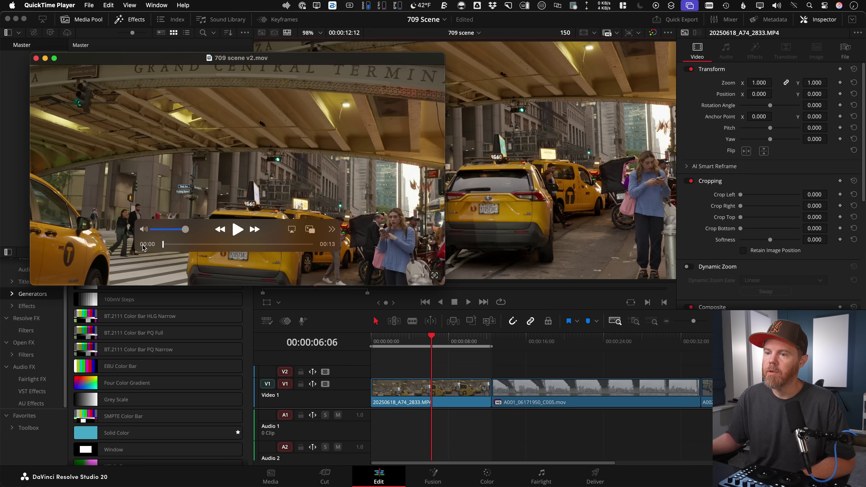
{"action": "left_click", "coordinate": [143, 244]}
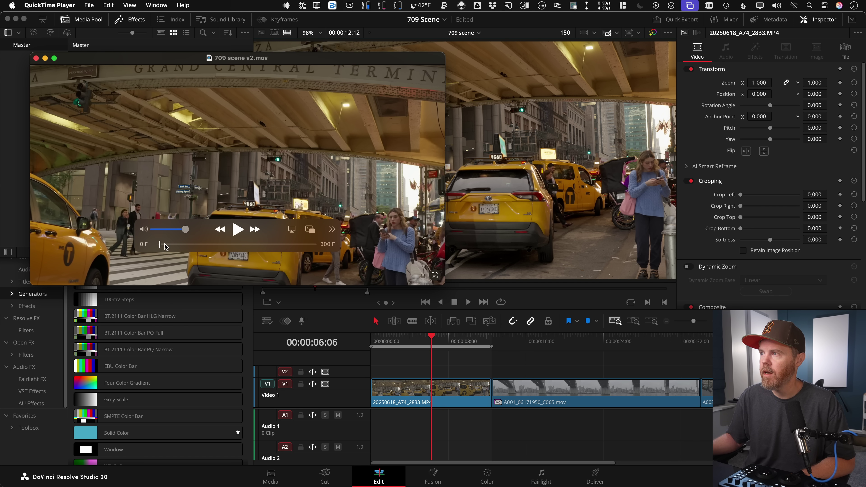
{"action": "left_click_drag", "start_coordinate": [165, 246], "coordinate": [237, 252]}
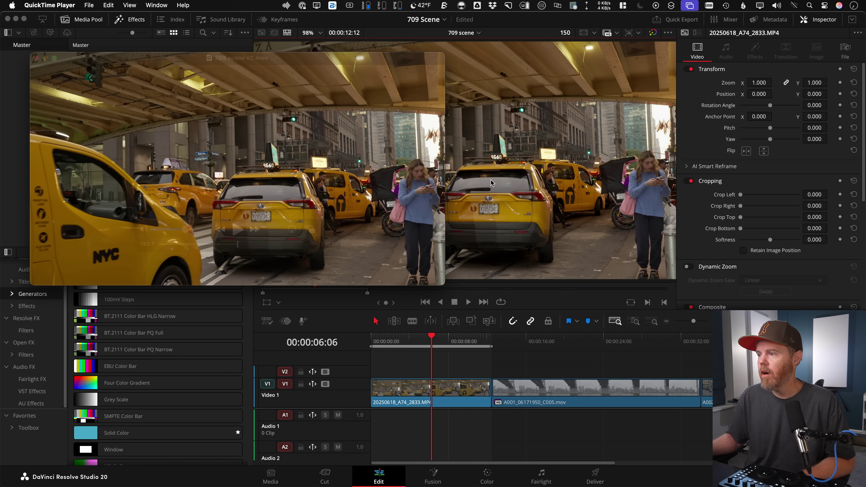
{"action": "left_click_drag", "start_coordinate": [442, 83], "coordinate": [476, 107]}
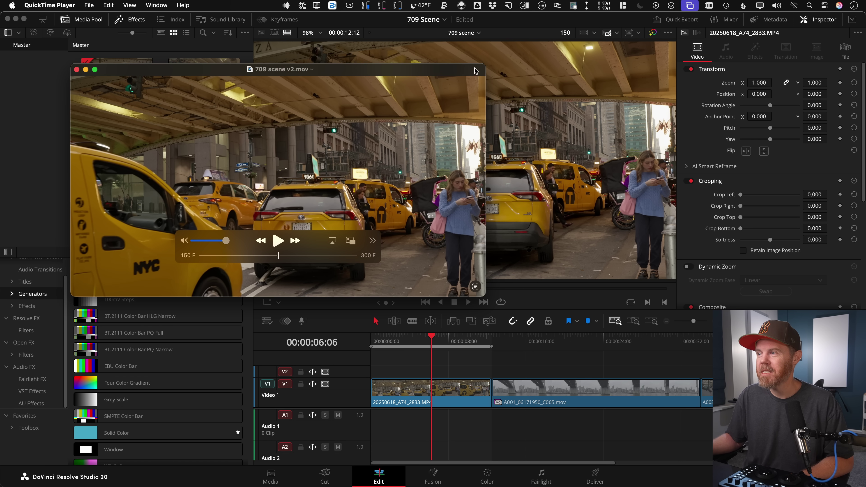
{"action": "left_click_drag", "start_coordinate": [476, 70], "coordinate": [500, 166]}
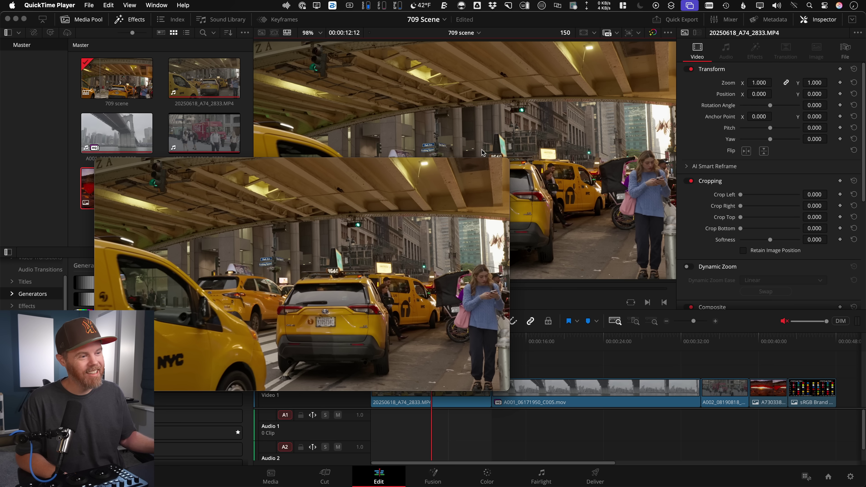
Step: Quit QuickTime and place a Solid Color generator on V2 over the sRGB Brand Colors clip's end
{"action": "key", "text": "super+q"}
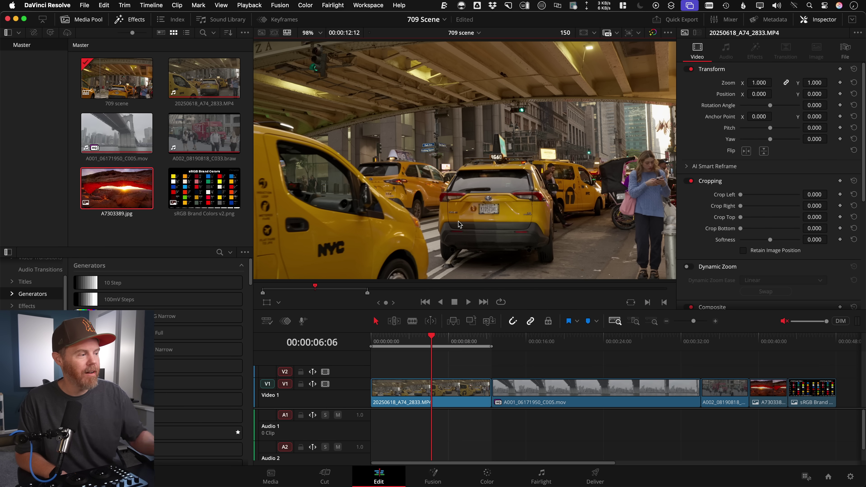
{"action": "left_click", "coordinate": [802, 343]}
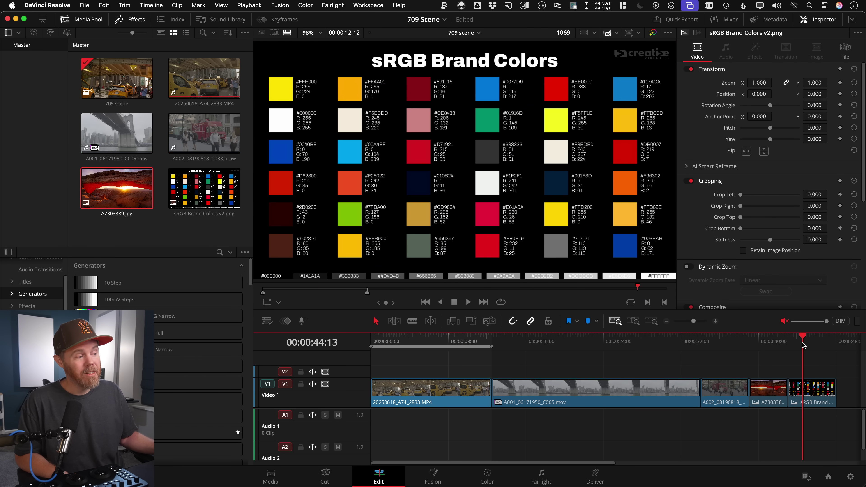
{"action": "left_click", "coordinate": [819, 342]}
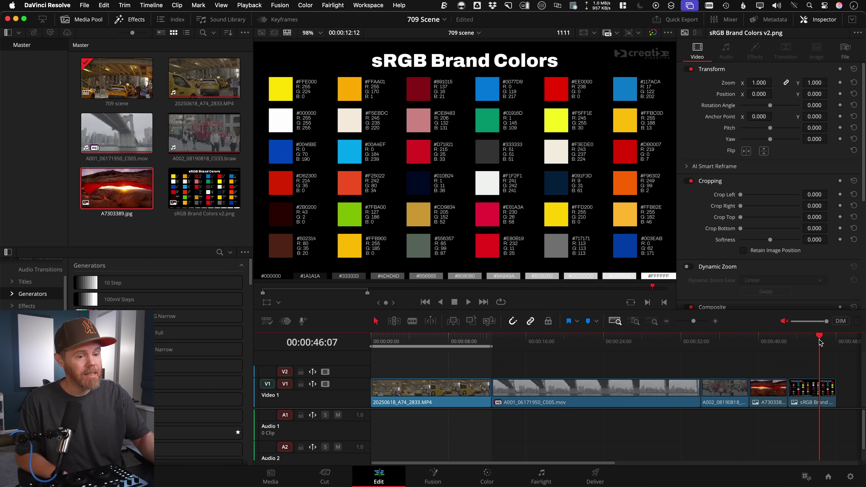
{"action": "left_click_drag", "start_coordinate": [198, 432], "coordinate": [864, 387]}
{"action": "left_click", "coordinate": [806, 337]}
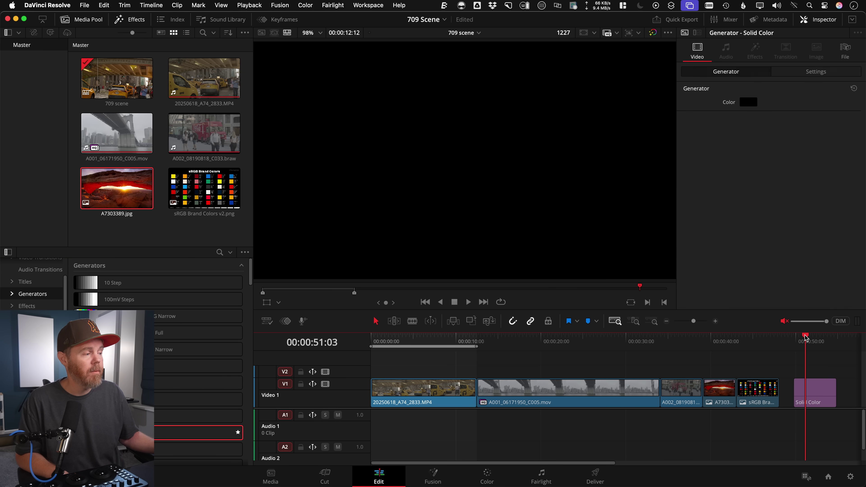
{"action": "scroll", "coordinate": [789, 359], "scroll_direction": "right", "scroll_amount": 5}
{"action": "left_click_drag", "start_coordinate": [696, 399], "coordinate": [653, 372]}
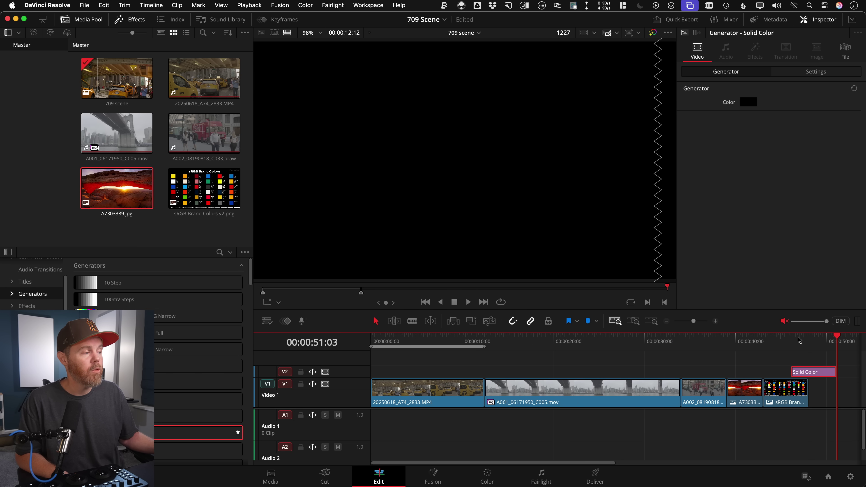
{"action": "left_click", "coordinate": [807, 339]}
{"action": "left_click_drag", "start_coordinate": [808, 340], "coordinate": [778, 340]}
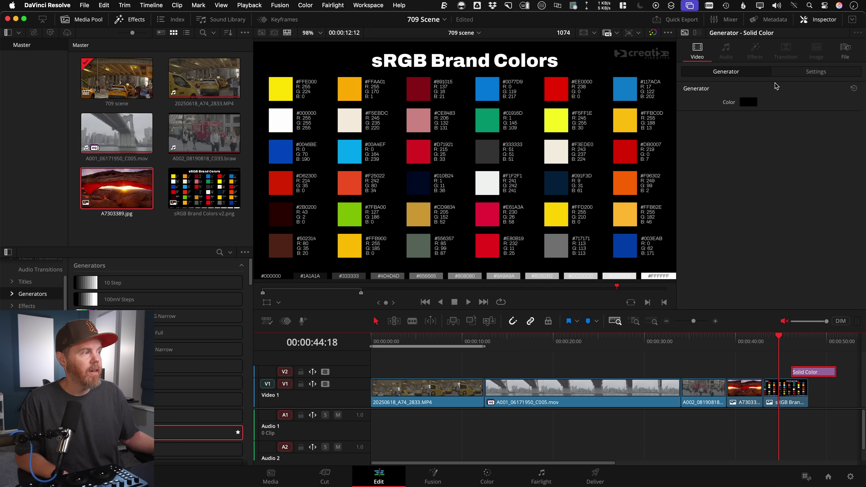
Step: Sample the chart's #117ACA swatch to colour the solid 3D83CA (R 61, G 131, B 202)
{"action": "left_click", "coordinate": [748, 102]}
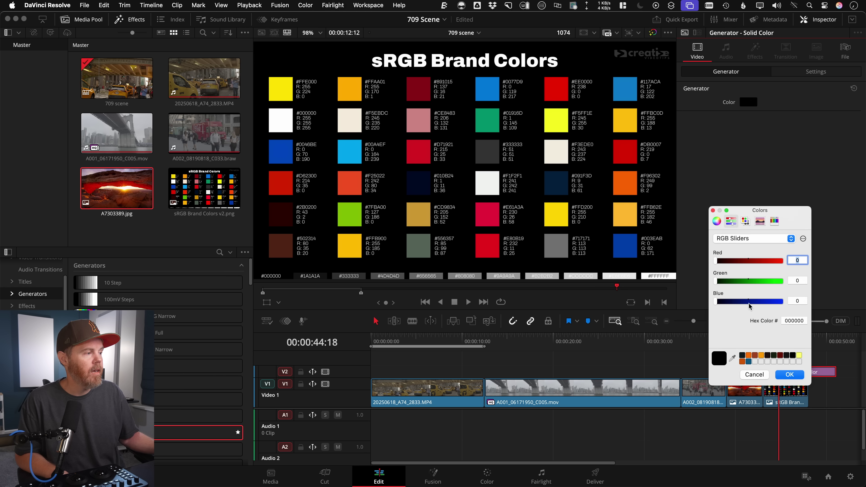
{"action": "left_click", "coordinate": [732, 358]}
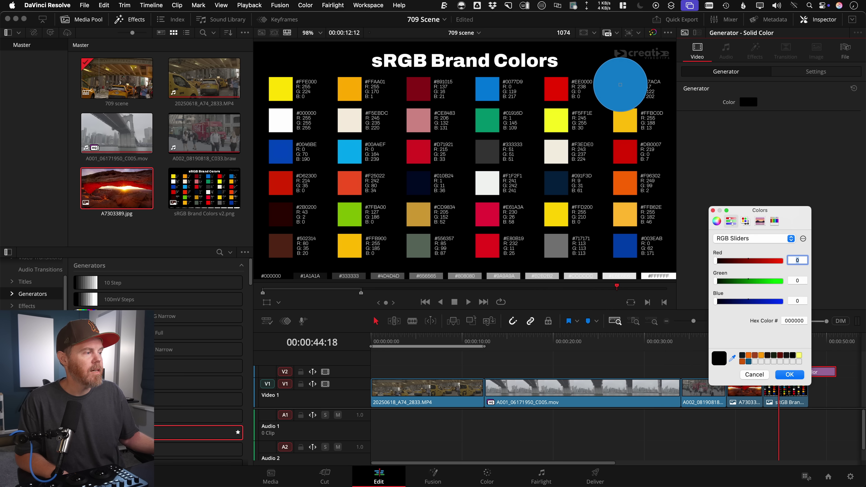
{"action": "left_click", "coordinate": [626, 91]}
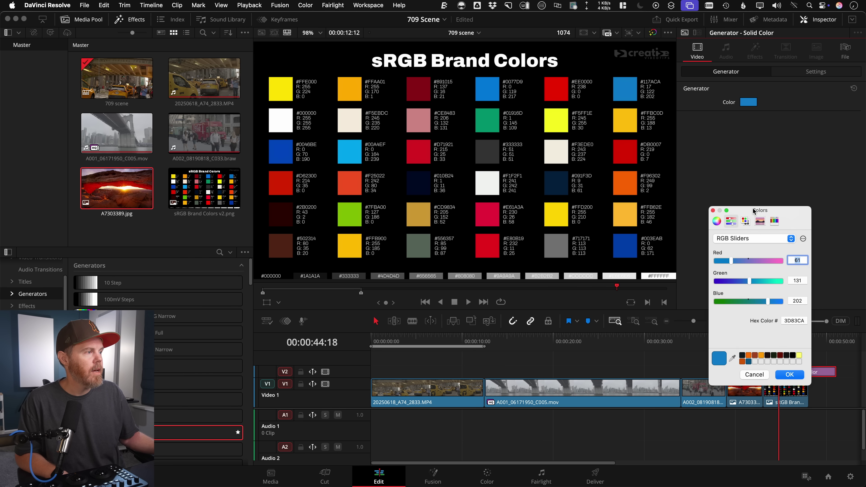
{"action": "left_click_drag", "start_coordinate": [753, 212], "coordinate": [726, 127]}
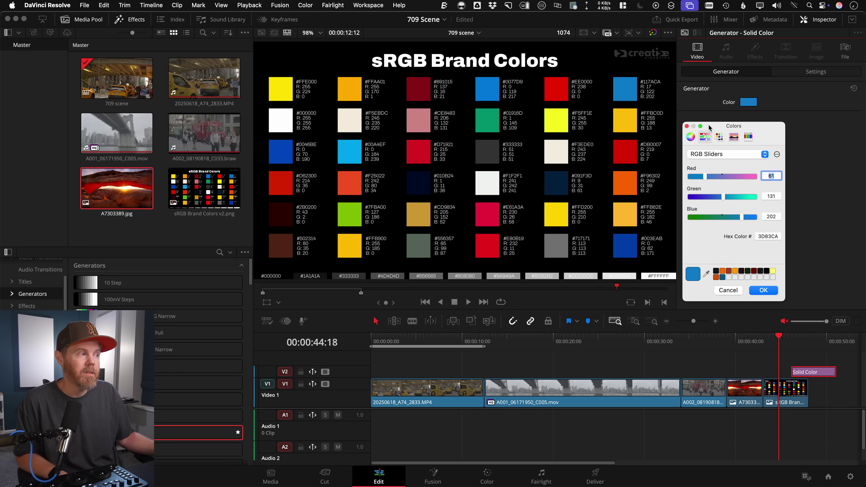
{"action": "left_click", "coordinate": [762, 290]}
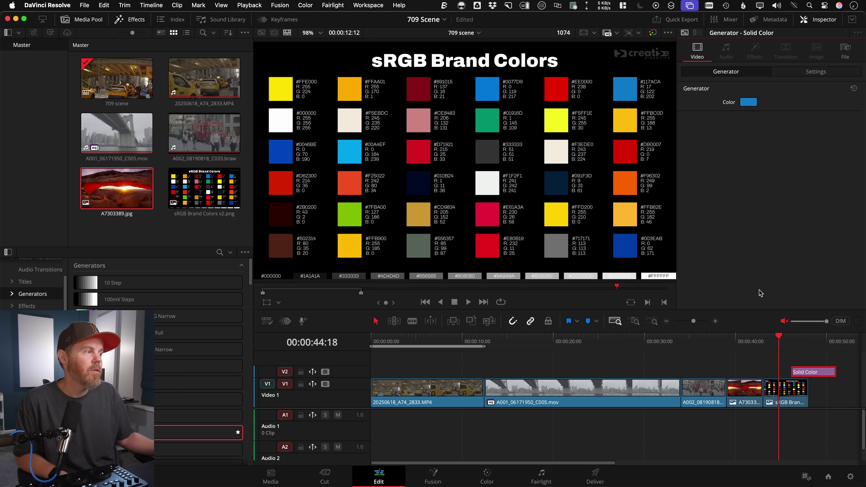
{"action": "left_click", "coordinate": [800, 344]}
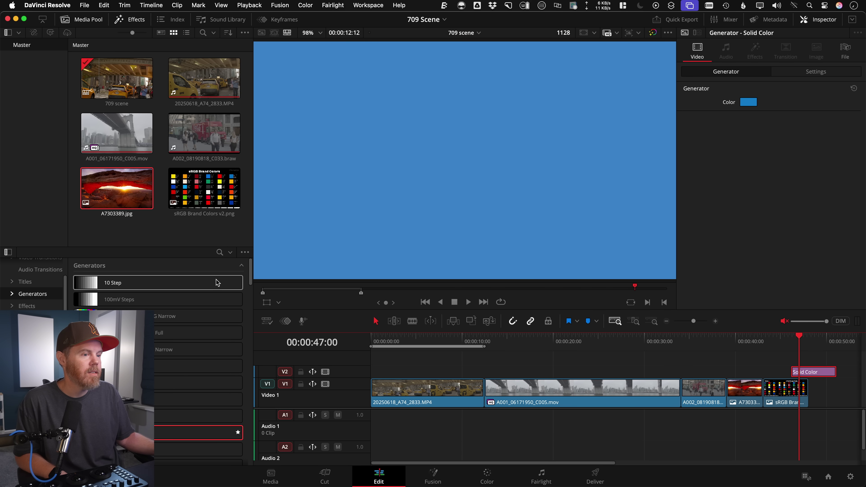
Step: Crop the blue solid to a narrow right-edge strip and zoom the viewer in on the blue swatch
{"action": "left_click", "coordinate": [279, 303]}
{"action": "left_click", "coordinate": [282, 329]}
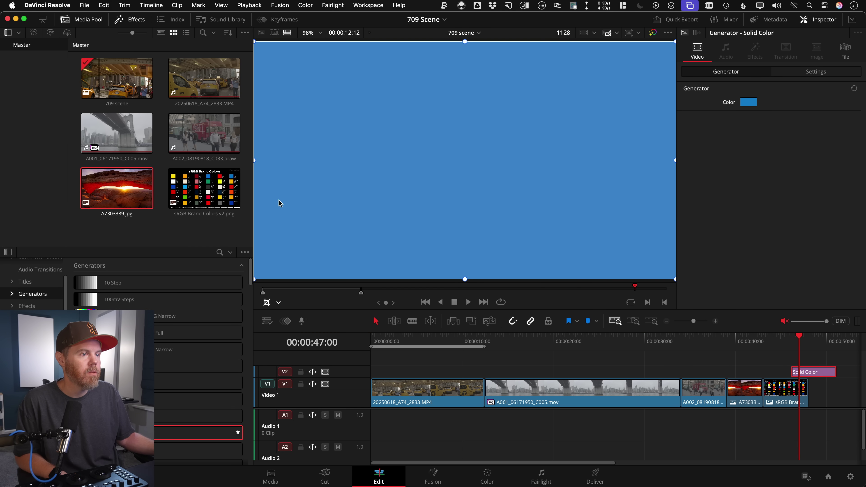
{"action": "left_click_drag", "start_coordinate": [253, 160], "coordinate": [633, 161]}
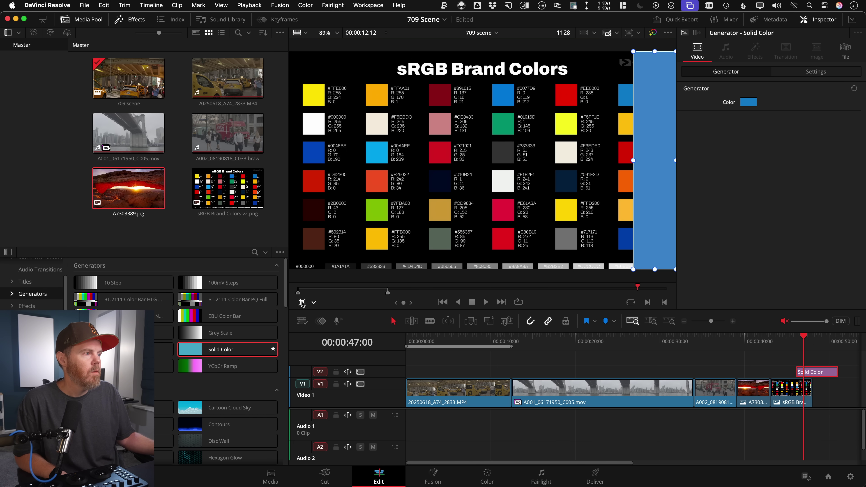
{"action": "left_click", "coordinate": [302, 302]}
{"action": "scroll", "coordinate": [632, 89], "scroll_direction": "up", "scroll_amount": 5}
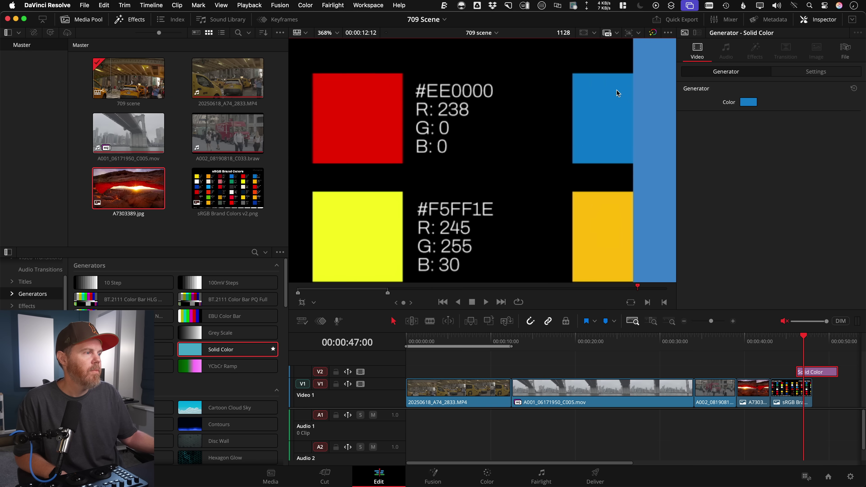
{"action": "left_click_drag", "start_coordinate": [616, 89], "coordinate": [510, 126]}
{"action": "scroll", "coordinate": [513, 140], "scroll_direction": "up", "scroll_amount": 1}
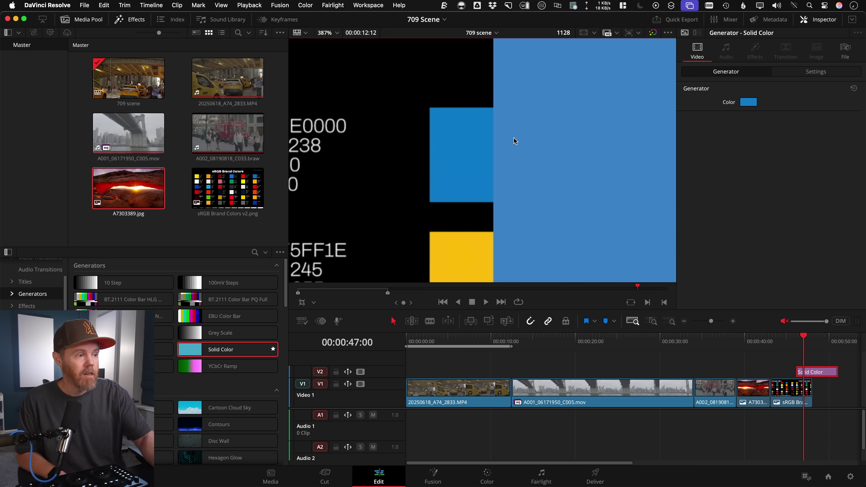
{"action": "key", "text": "super+comma"}
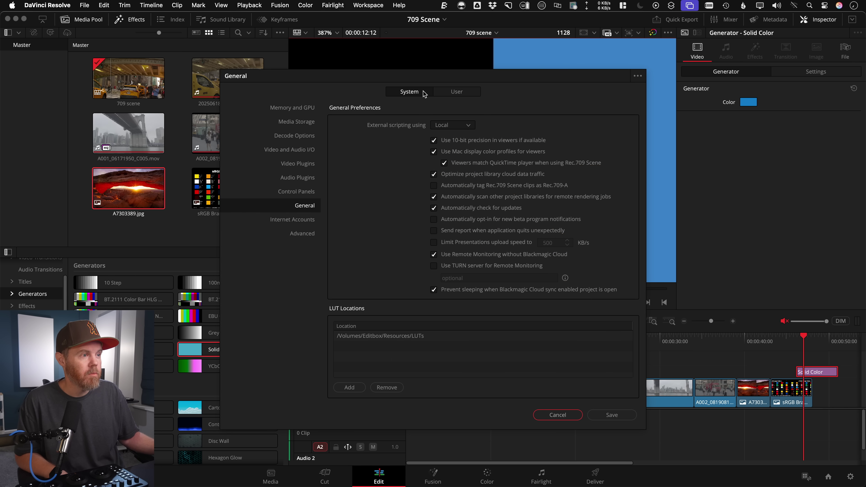
Step: Disable Use Mac display color profiles for viewers in System preferences and save
{"action": "left_click", "coordinate": [463, 152]}
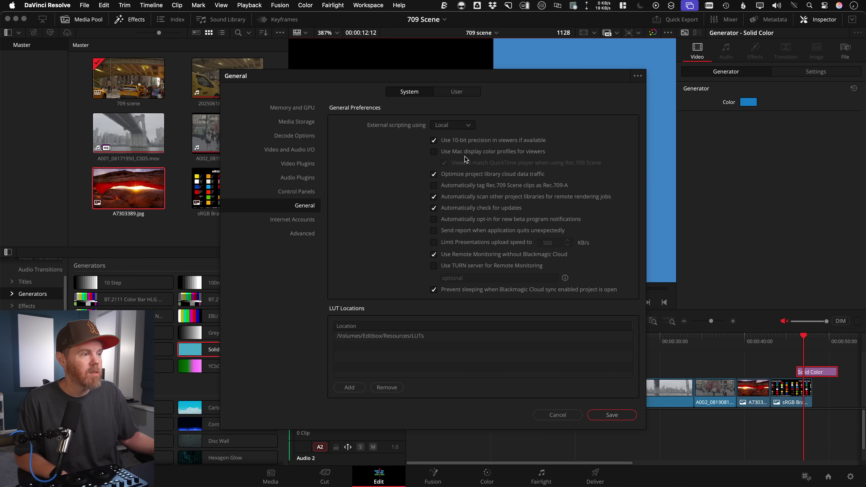
{"action": "left_click", "coordinate": [627, 414]}
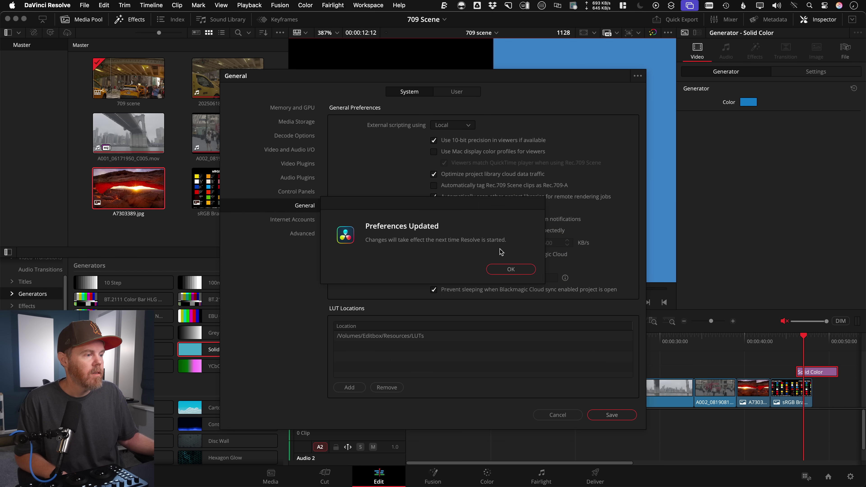
{"action": "left_click", "coordinate": [512, 269]}
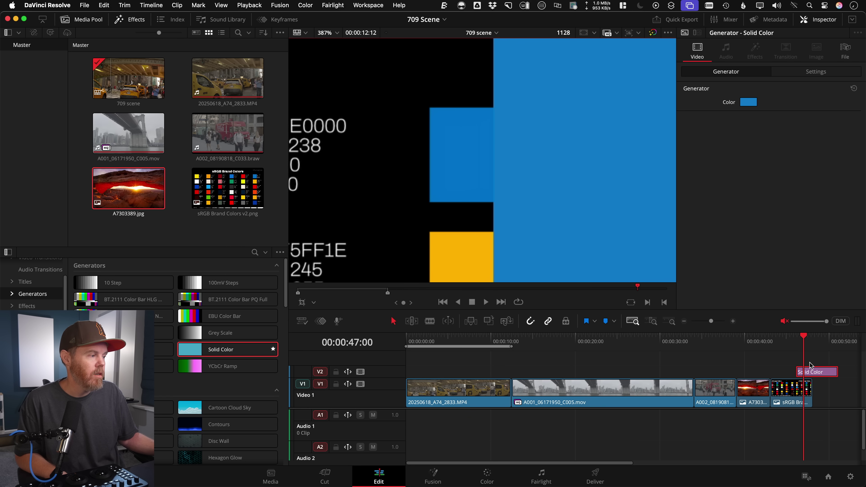
Step: Eyedrop the brand blue swatch to set the Solid Color generator to 117ACA
{"action": "left_click", "coordinate": [753, 104]}
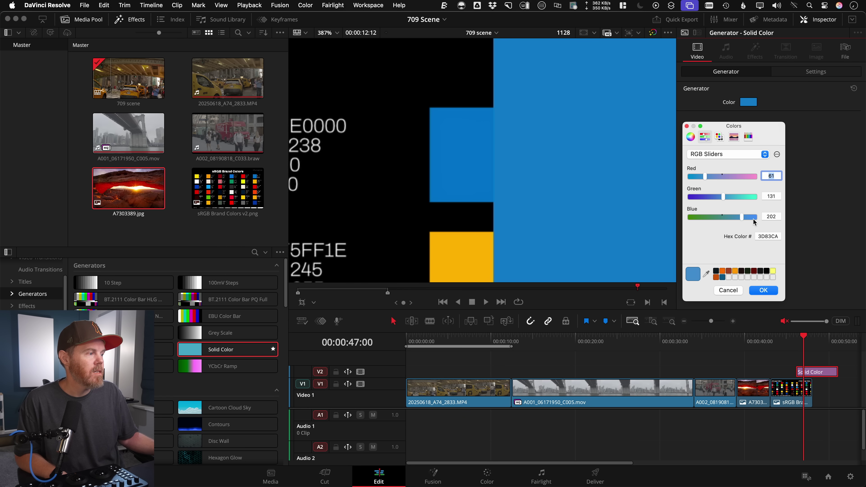
{"action": "left_click", "coordinate": [706, 274]}
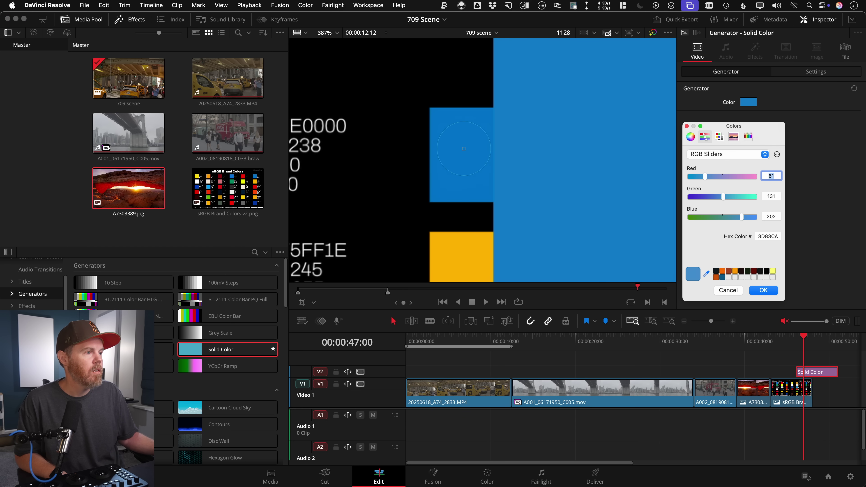
{"action": "left_click", "coordinate": [487, 157]}
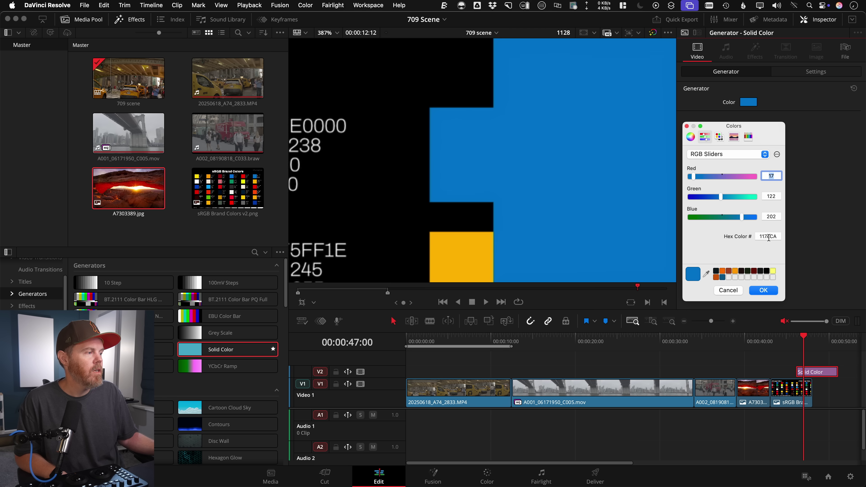
{"action": "left_click", "coordinate": [763, 290]}
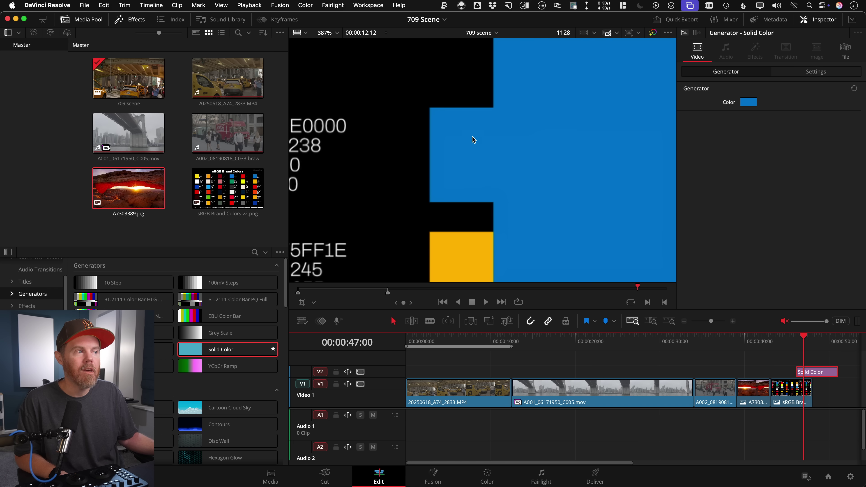
Step: Zoom the viewer out, then re-enable Use Mac display color profiles for viewers and save preferences
{"action": "scroll", "coordinate": [498, 164], "scroll_direction": "down", "scroll_amount": 6}
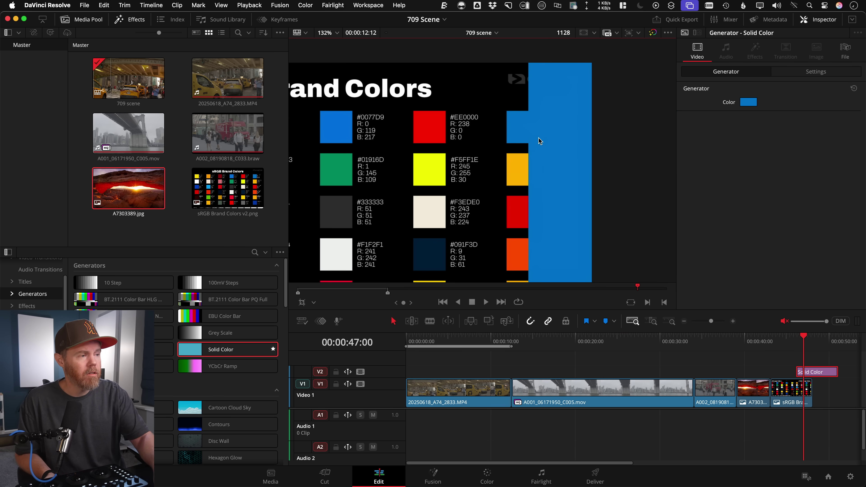
{"action": "key", "text": "super+comma"}
{"action": "left_click", "coordinate": [480, 151]}
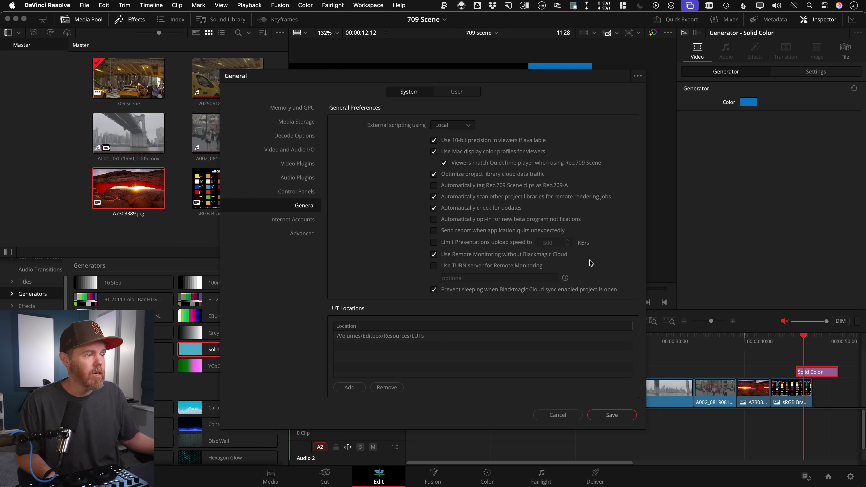
{"action": "left_click", "coordinate": [619, 414]}
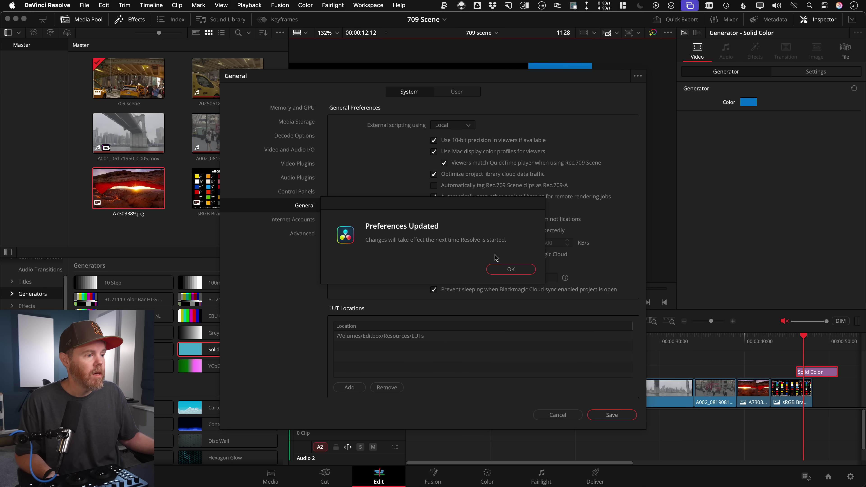
{"action": "left_click", "coordinate": [522, 273]}
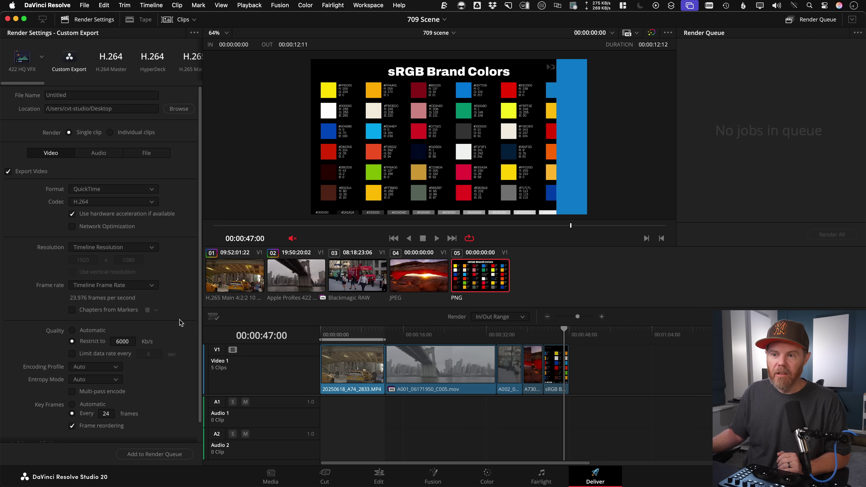
Step: Reveal the Advanced Settings in Render Settings, showing Color Space Tag and Gamma Tag as Same as project
{"action": "scroll", "coordinate": [178, 320], "scroll_direction": "down", "scroll_amount": 2}
{"action": "left_click", "coordinate": [38, 423]}
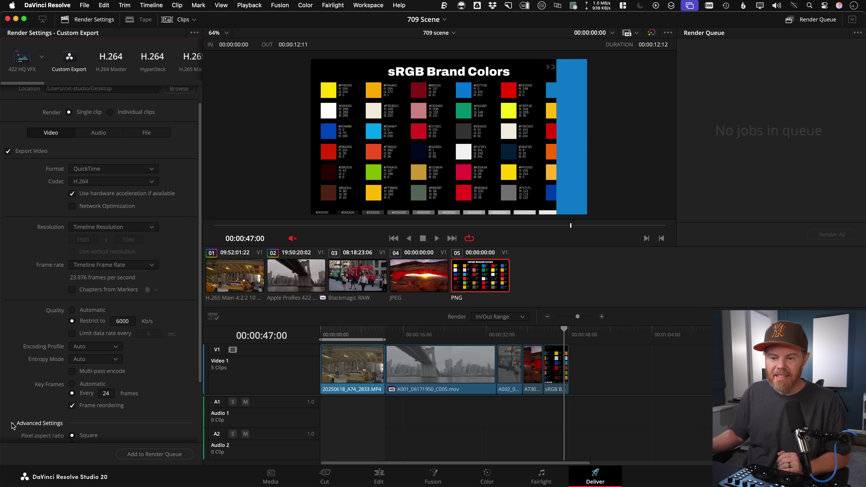
{"action": "scroll", "coordinate": [151, 358], "scroll_direction": "down", "scroll_amount": 10}
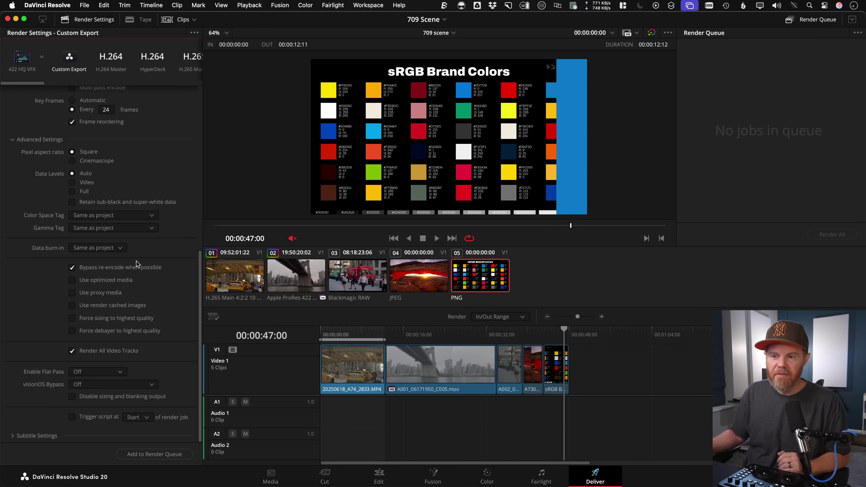